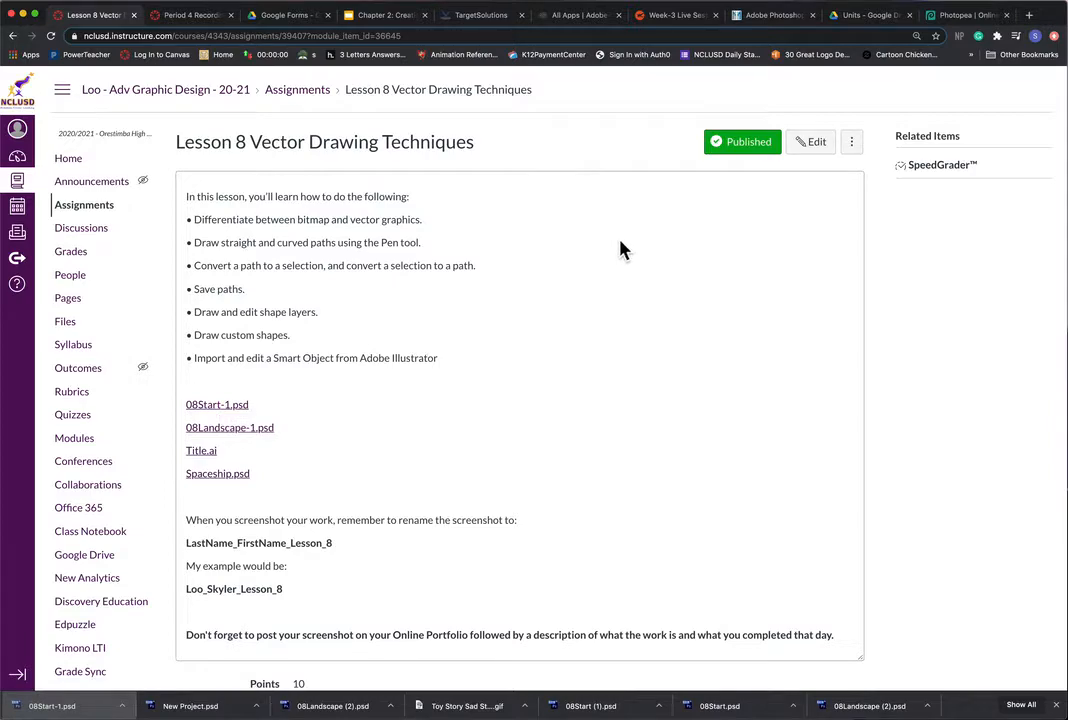
# Switch to Photopea and open 08Start.psd from the Lesson08 folder on the computer
pyautogui.click(976, 20)
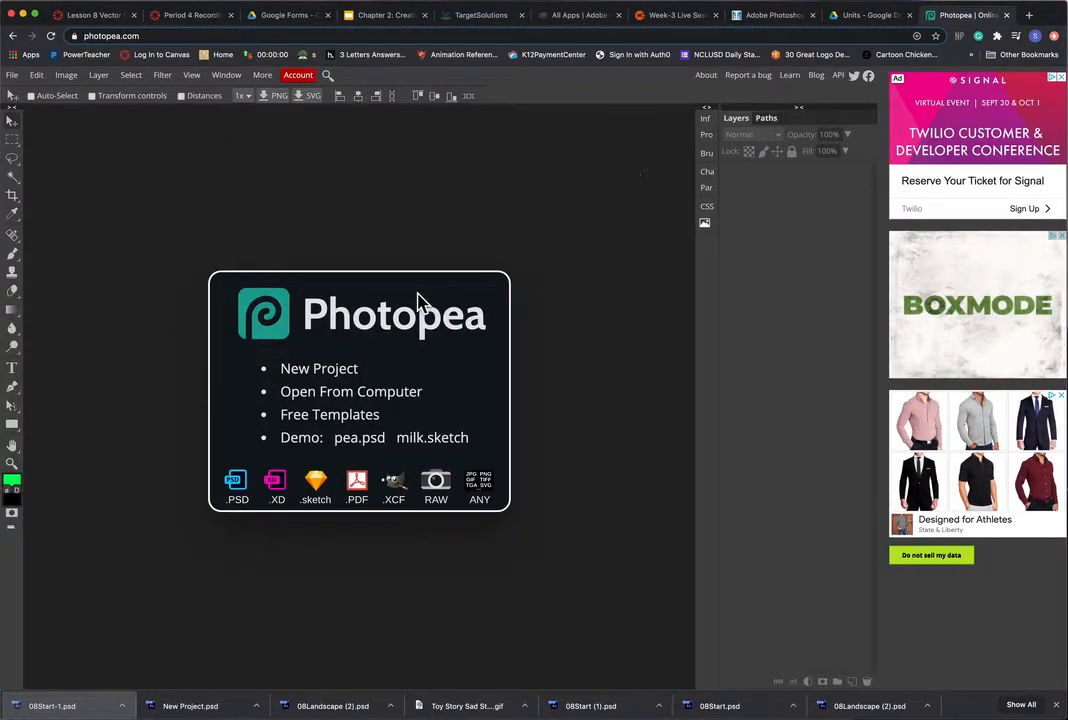
pyautogui.click(380, 403)
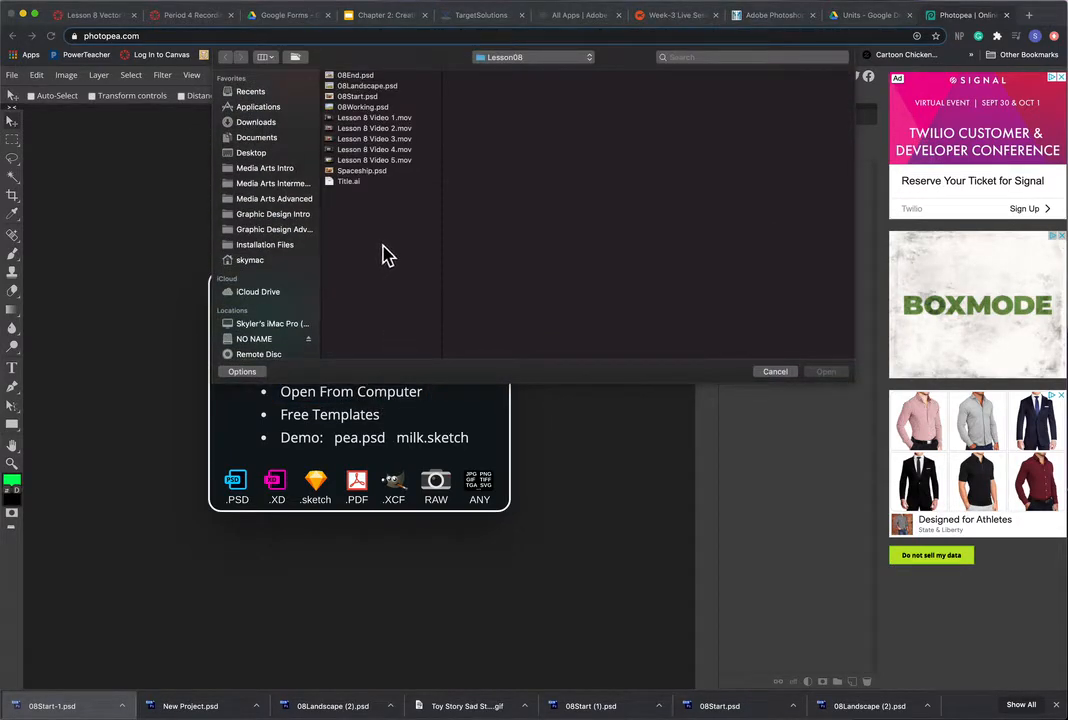
pyautogui.click(376, 97)
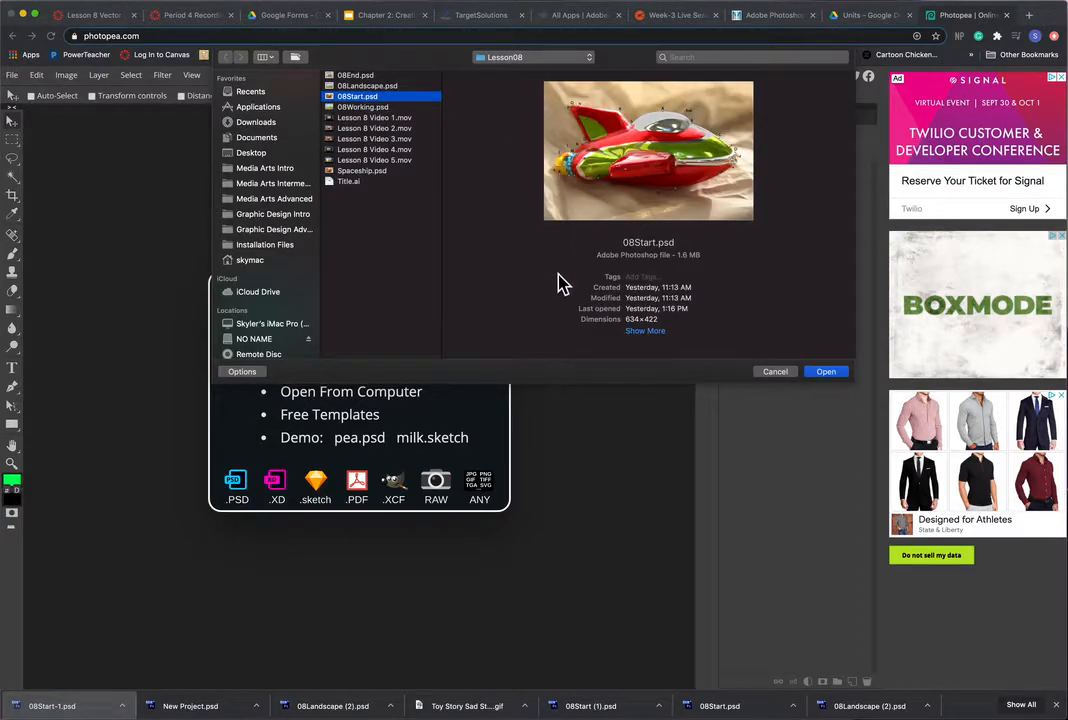
pyautogui.click(830, 374)
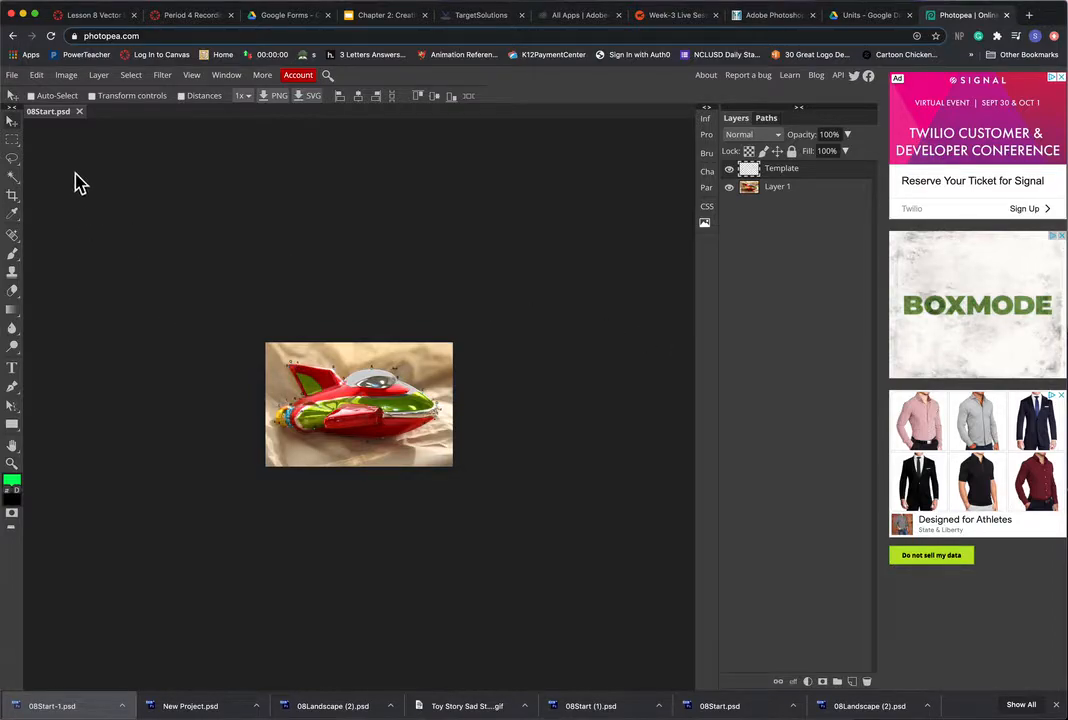
# Open 08Landscape.psd from the Lesson08 folder as a second document
pyautogui.click(12, 78)
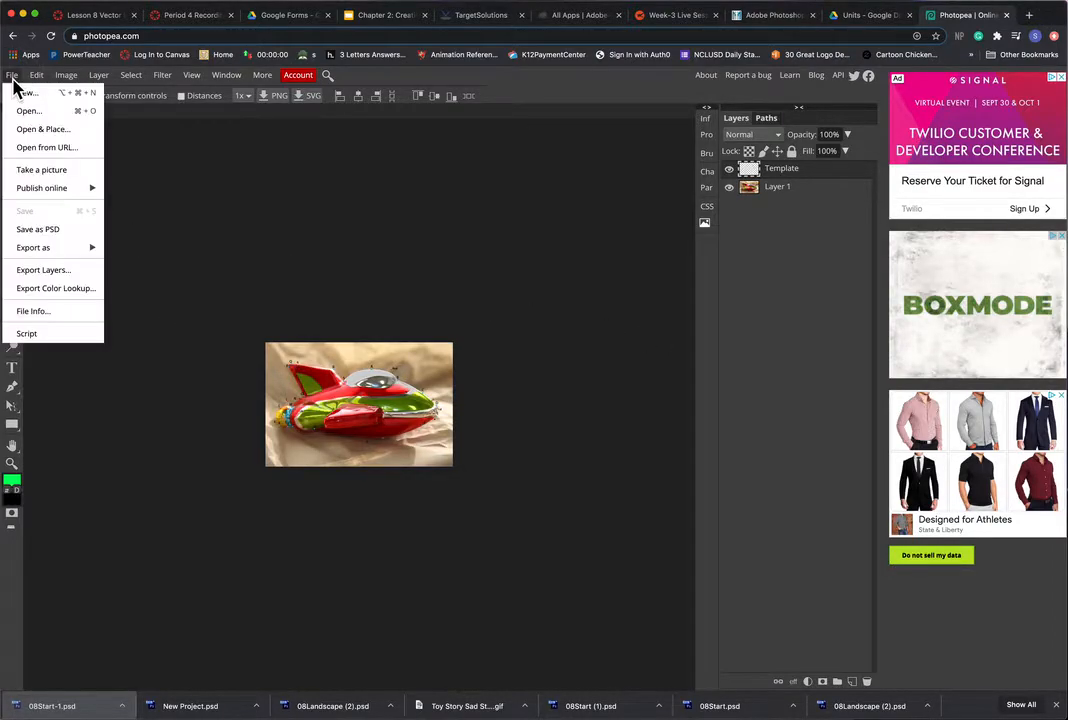
pyautogui.click(46, 117)
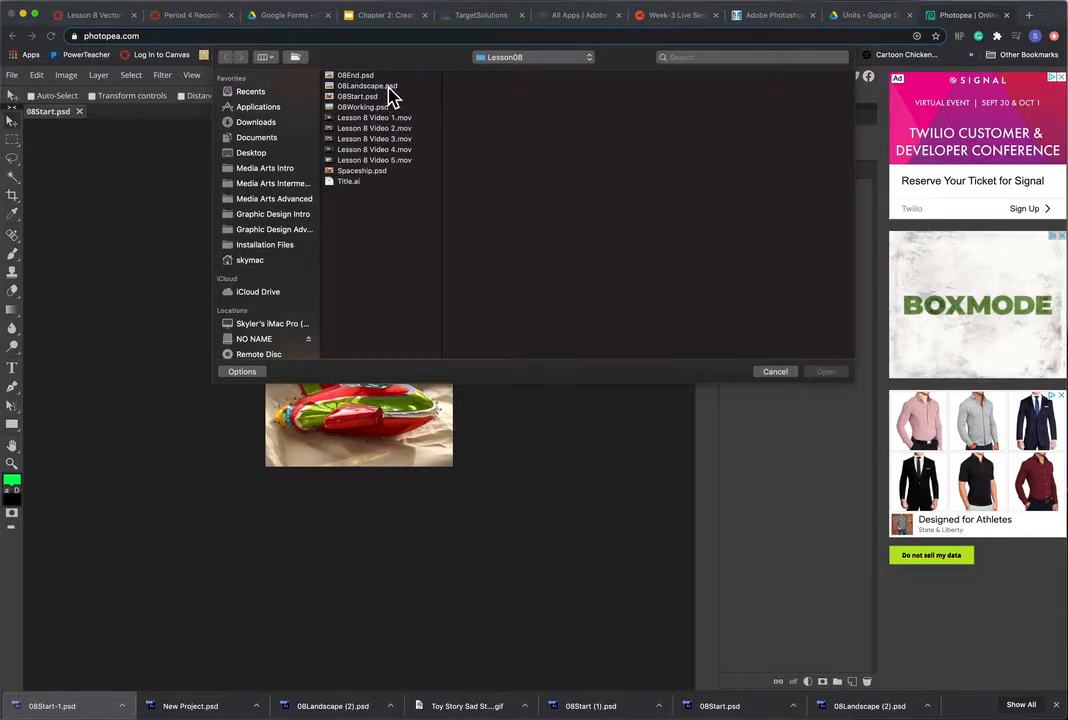
pyautogui.click(366, 86)
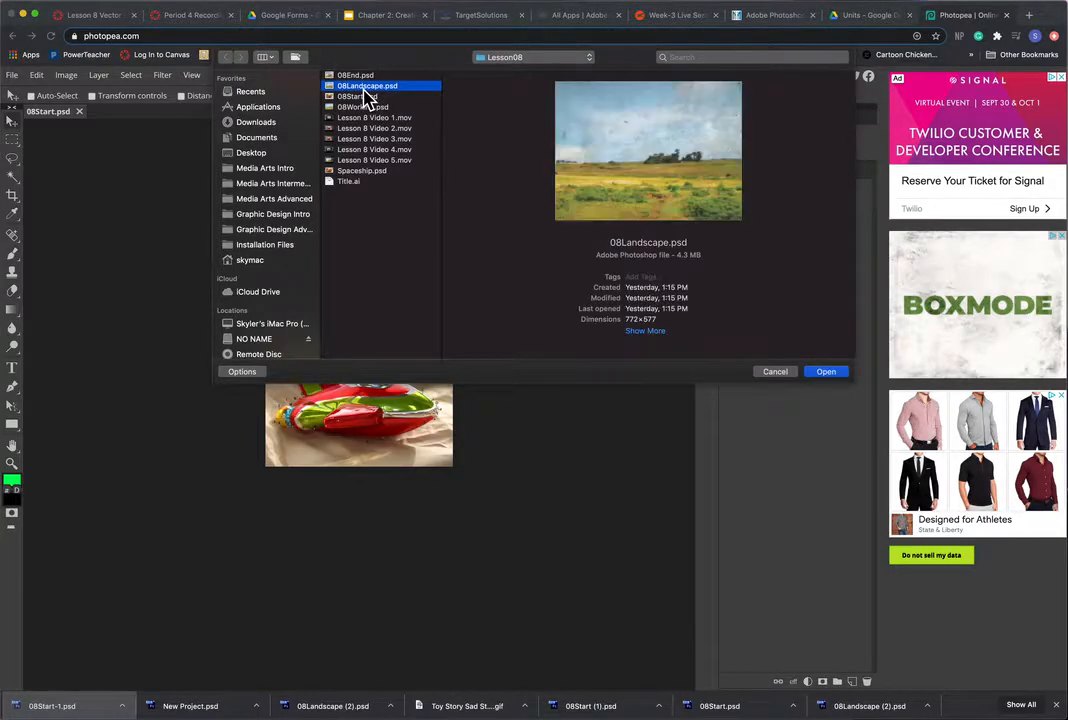
pyautogui.click(827, 374)
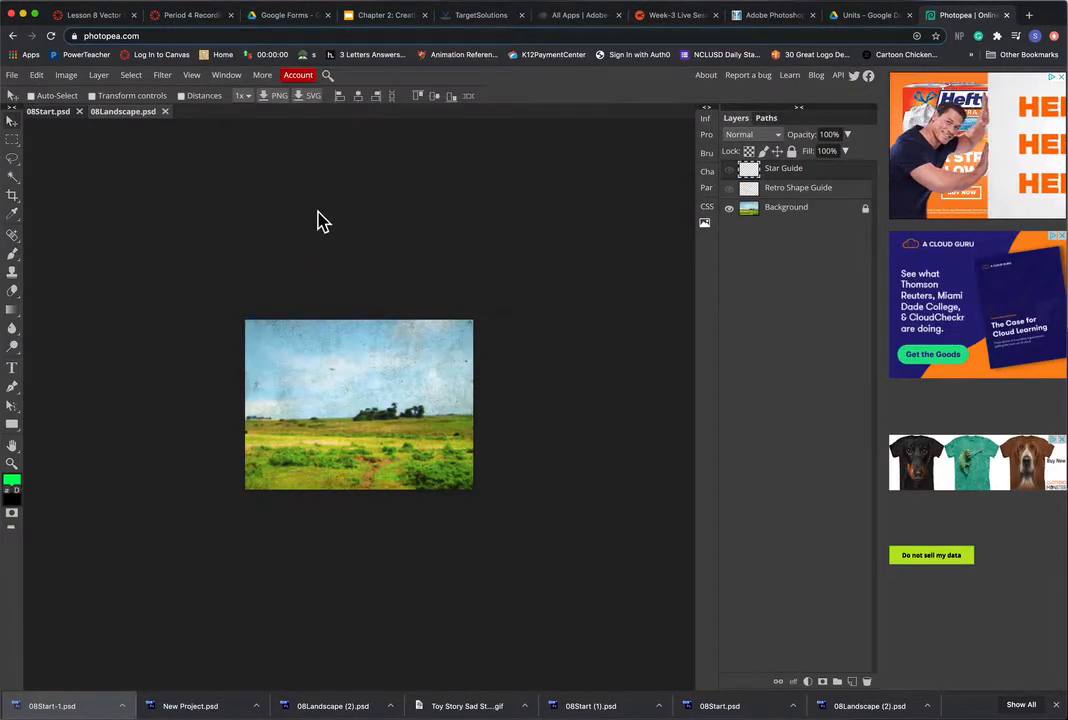
# Return to the 08Start.psd document, activate the Pen tool and select Layer 1
pyautogui.click(50, 112)
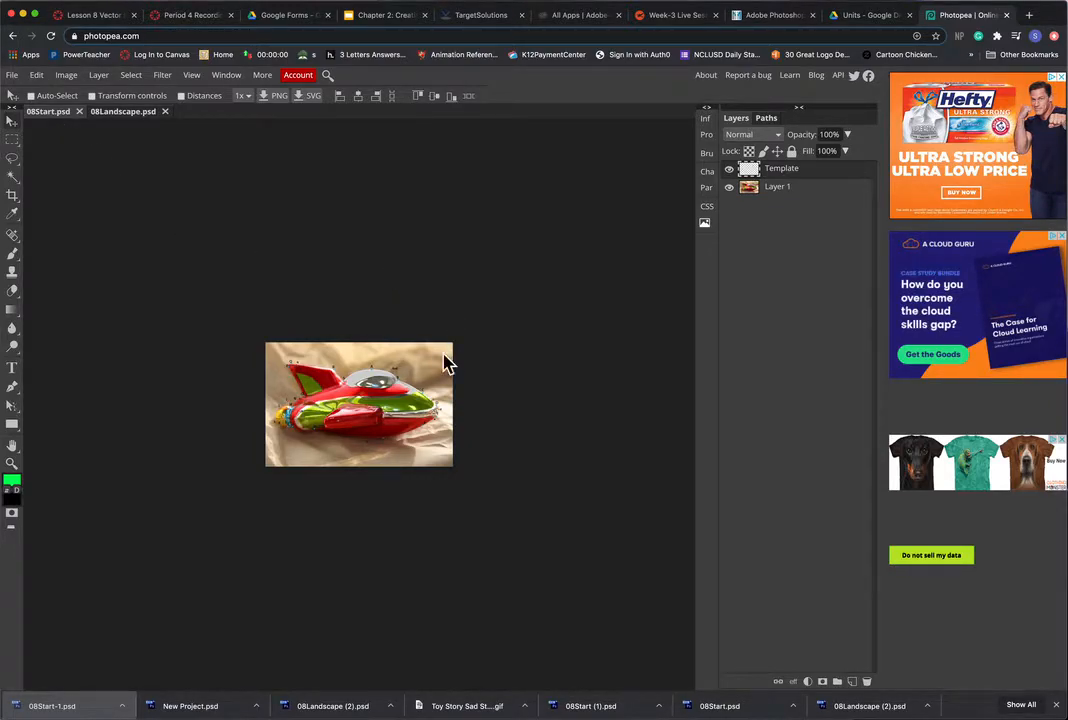
pyautogui.click(12, 463)
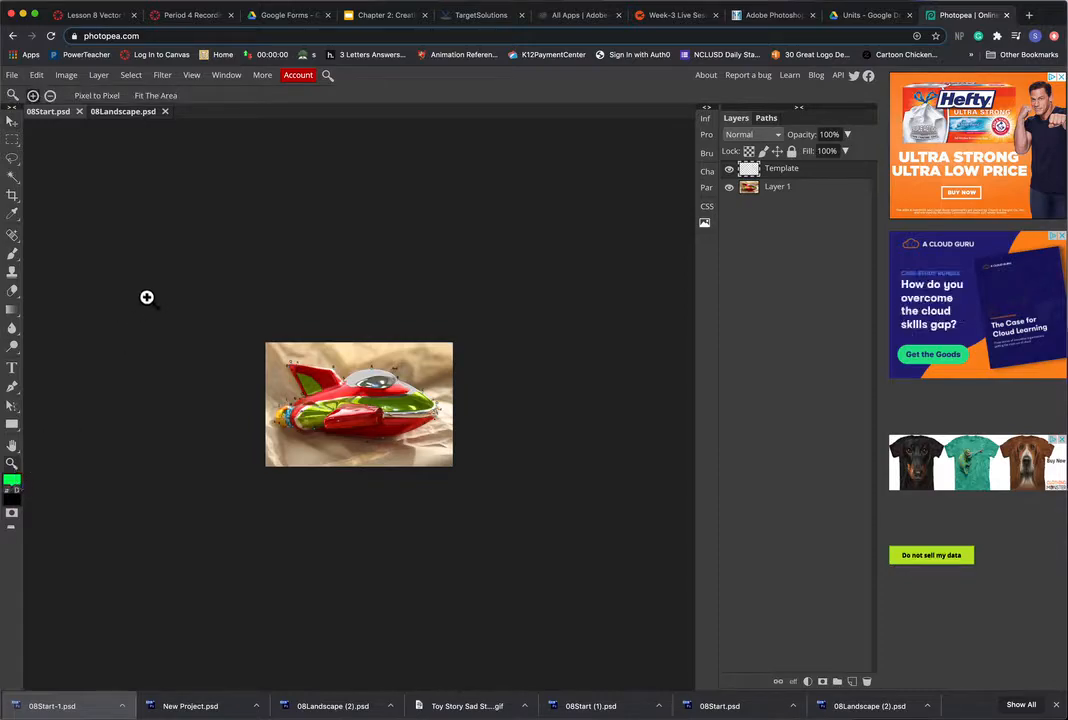
pyautogui.click(394, 410)
pyautogui.click(386, 410)
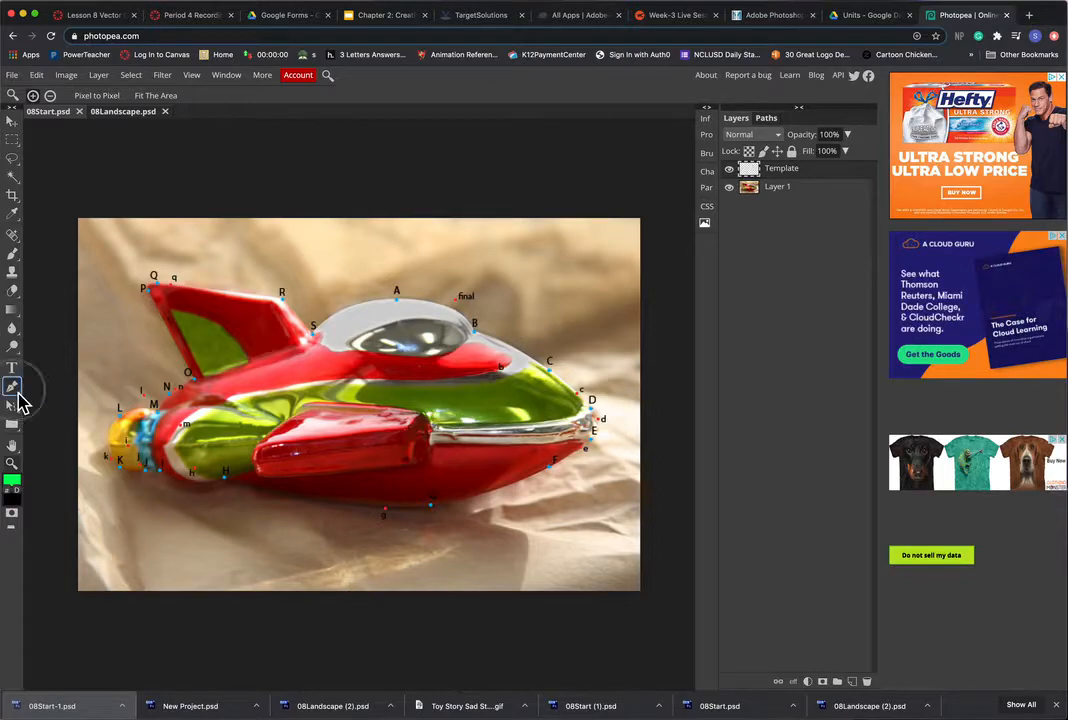
pyautogui.click(14, 388)
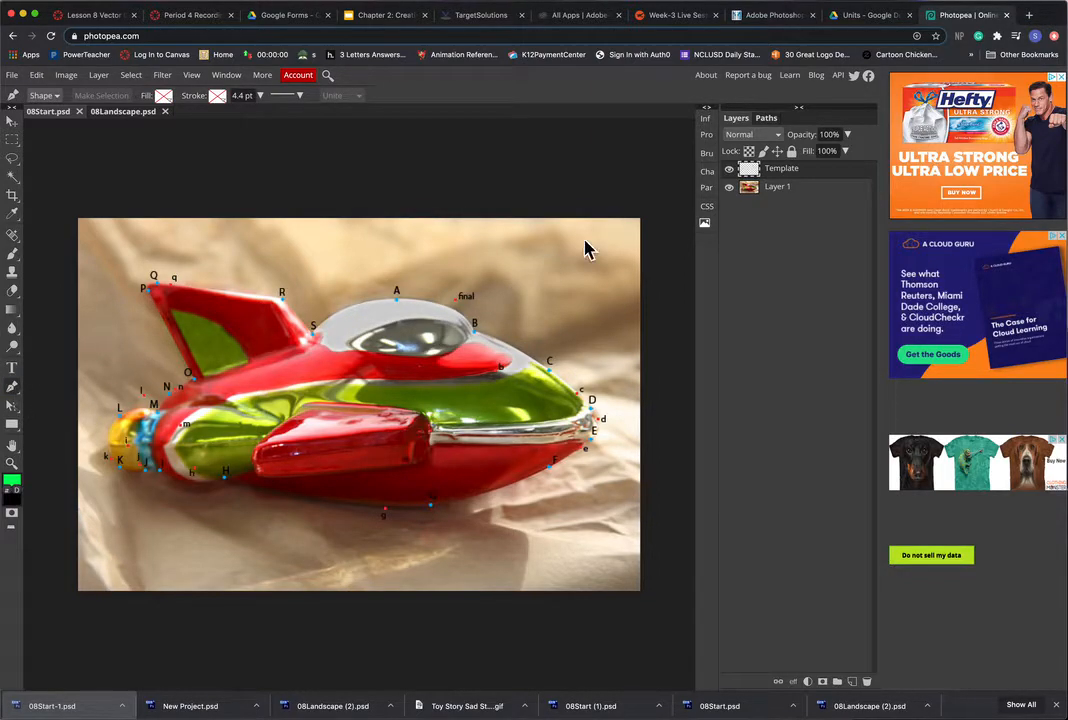
pyautogui.click(808, 196)
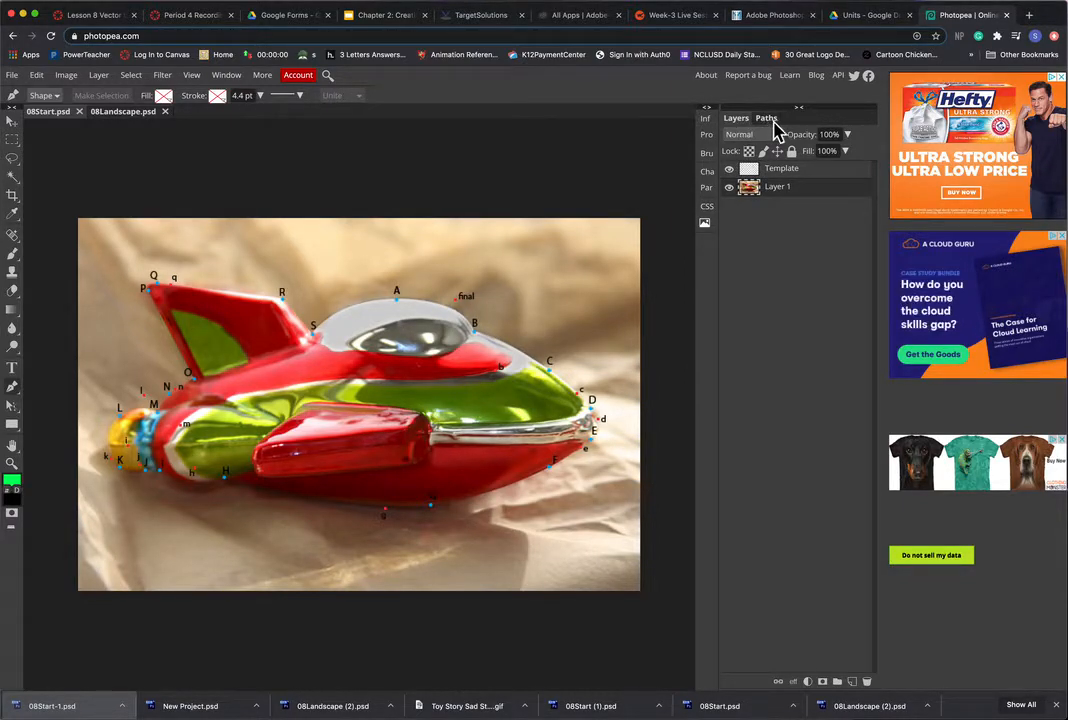
# View the list of paths in 08Start.psd, then return to the layer list
pyautogui.click(771, 121)
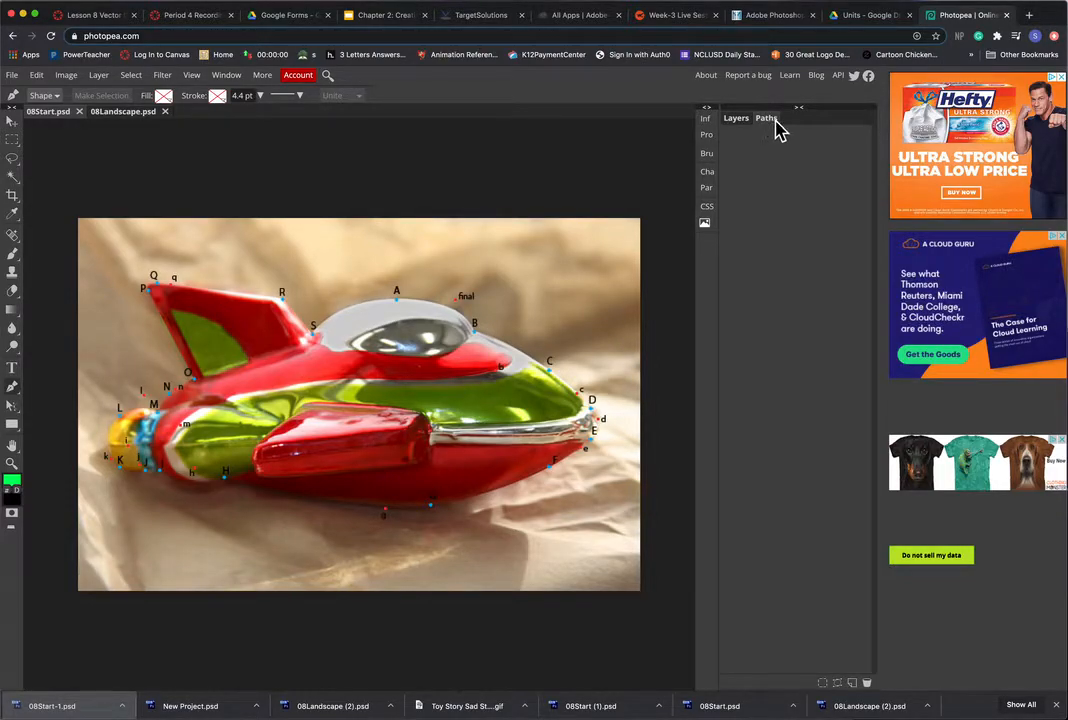
pyautogui.click(742, 122)
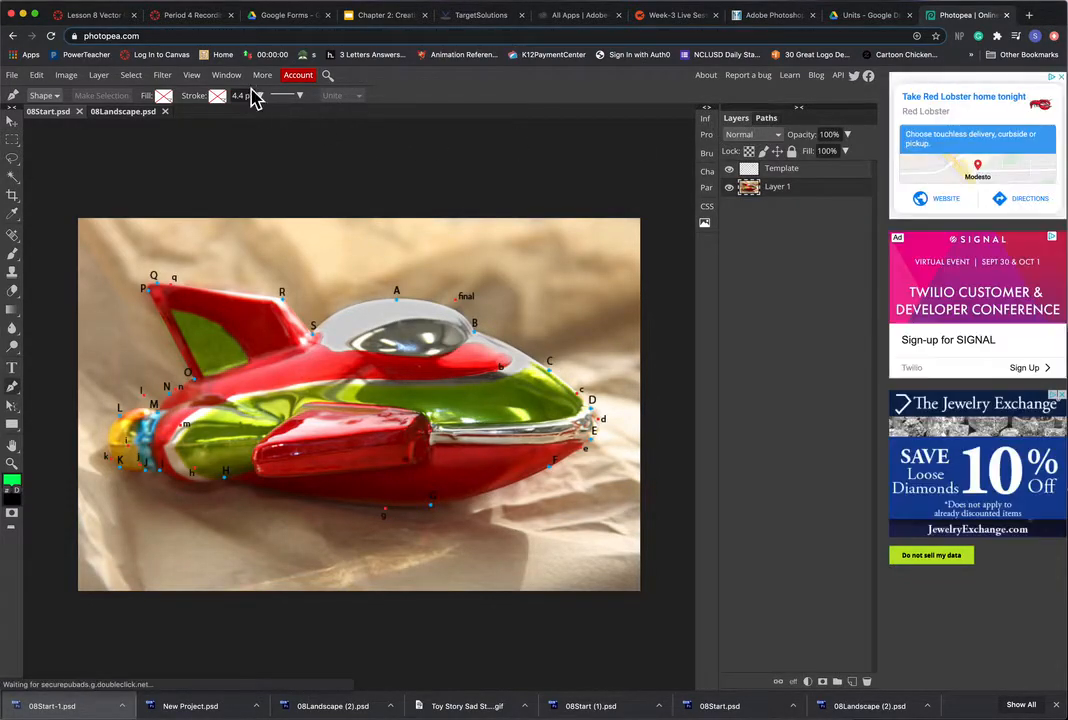
pyautogui.click(228, 76)
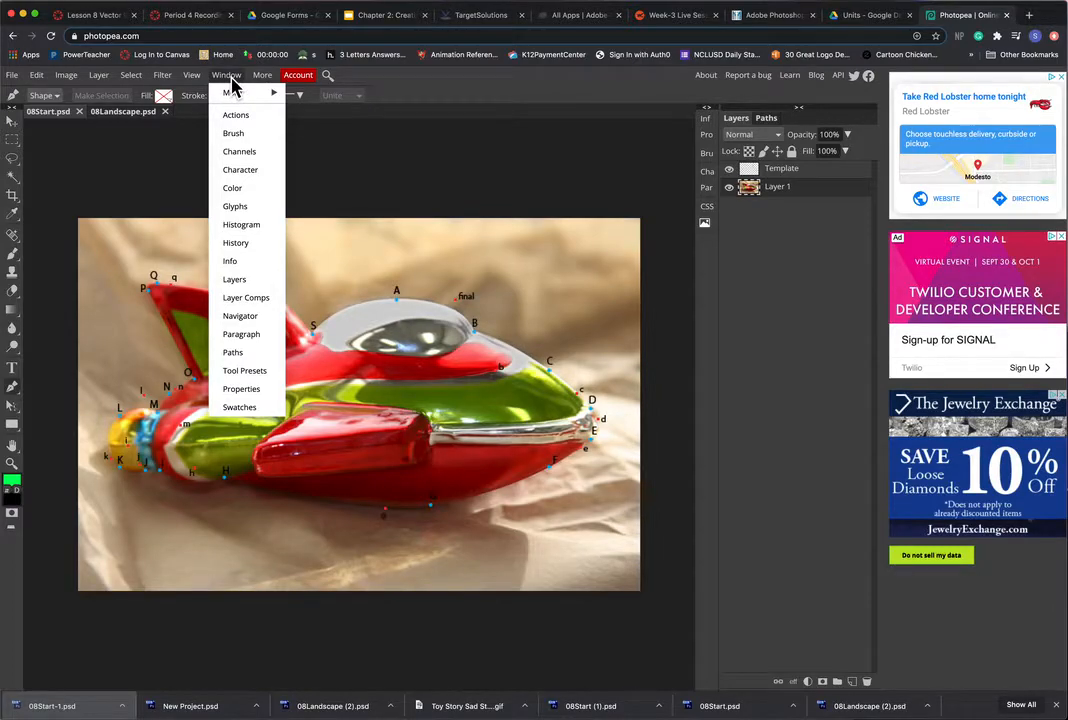
pyautogui.click(234, 353)
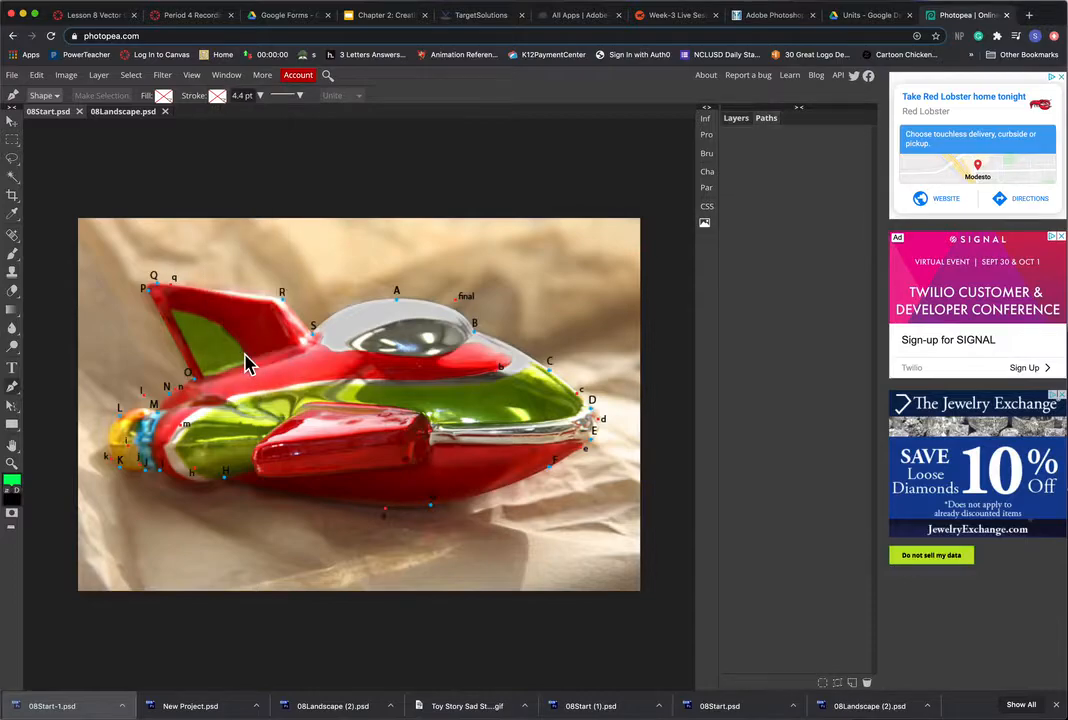
pyautogui.click(739, 124)
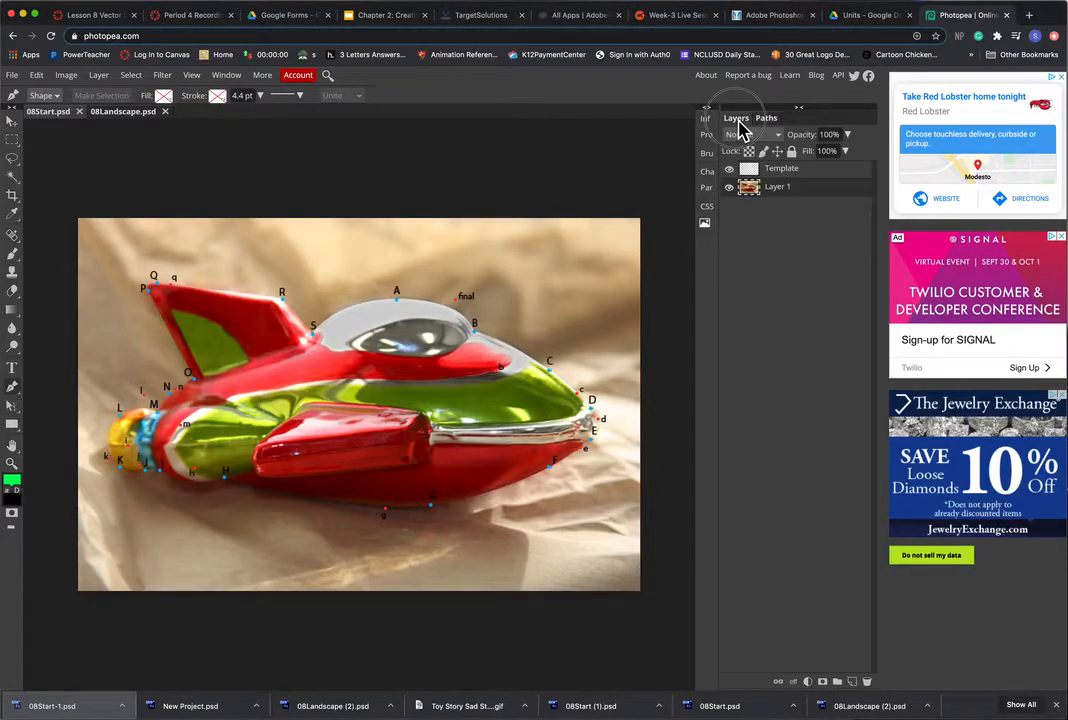
# Search the program's commands for "paths"
pyautogui.click(265, 80)
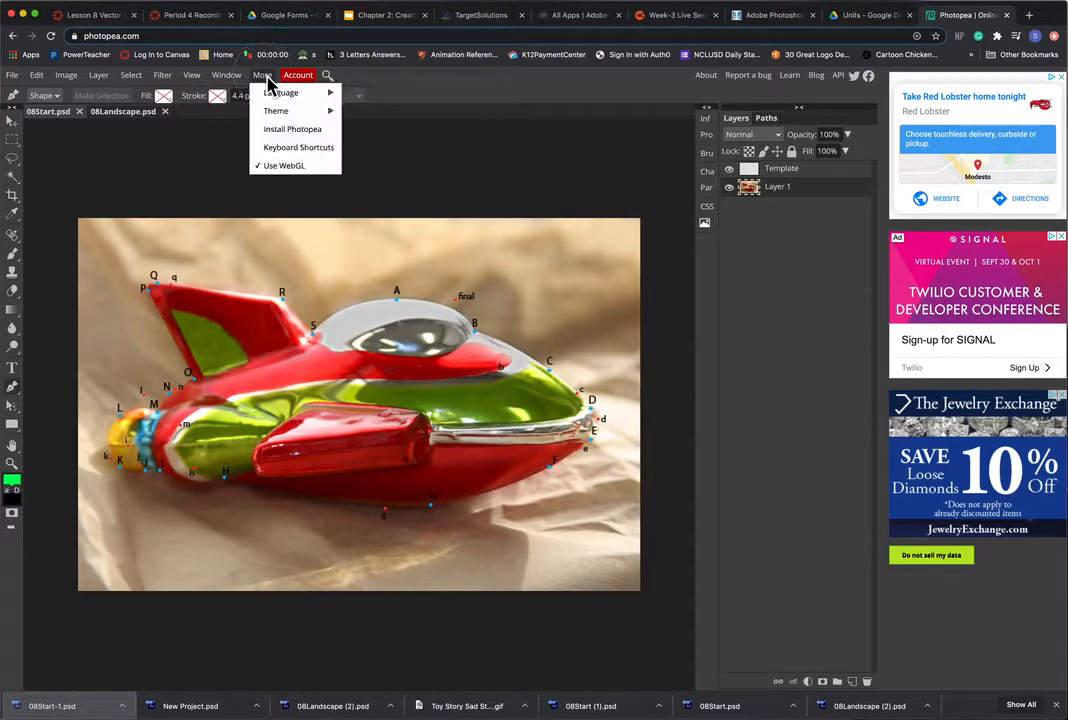
pyautogui.click(330, 80)
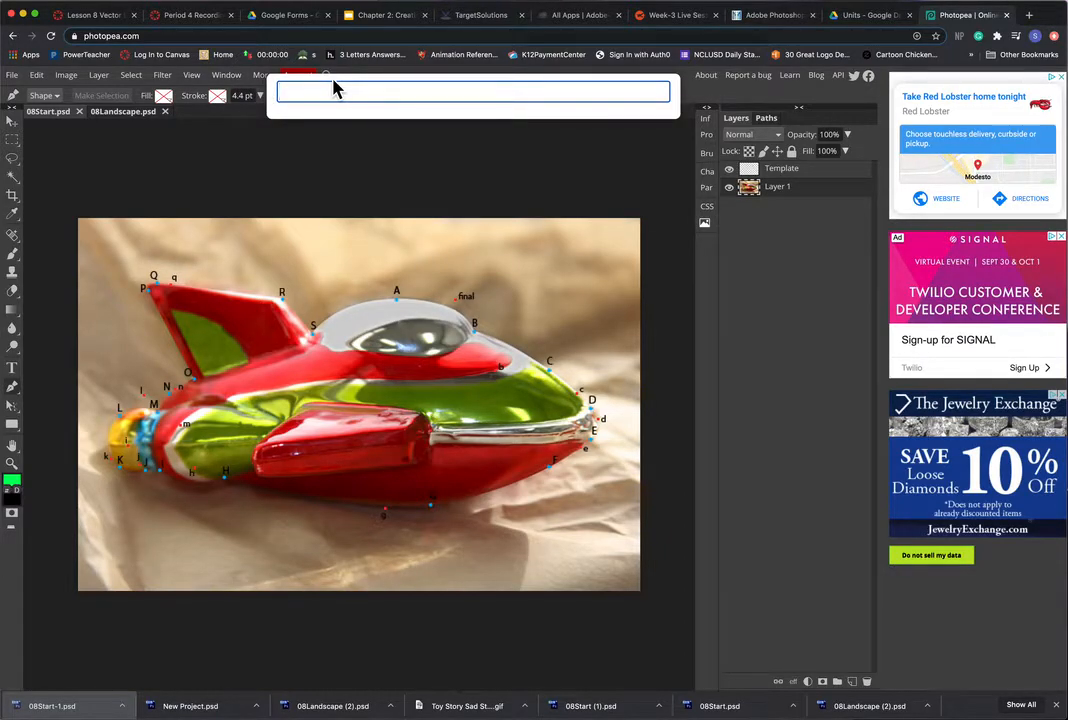
pyautogui.write('paths')
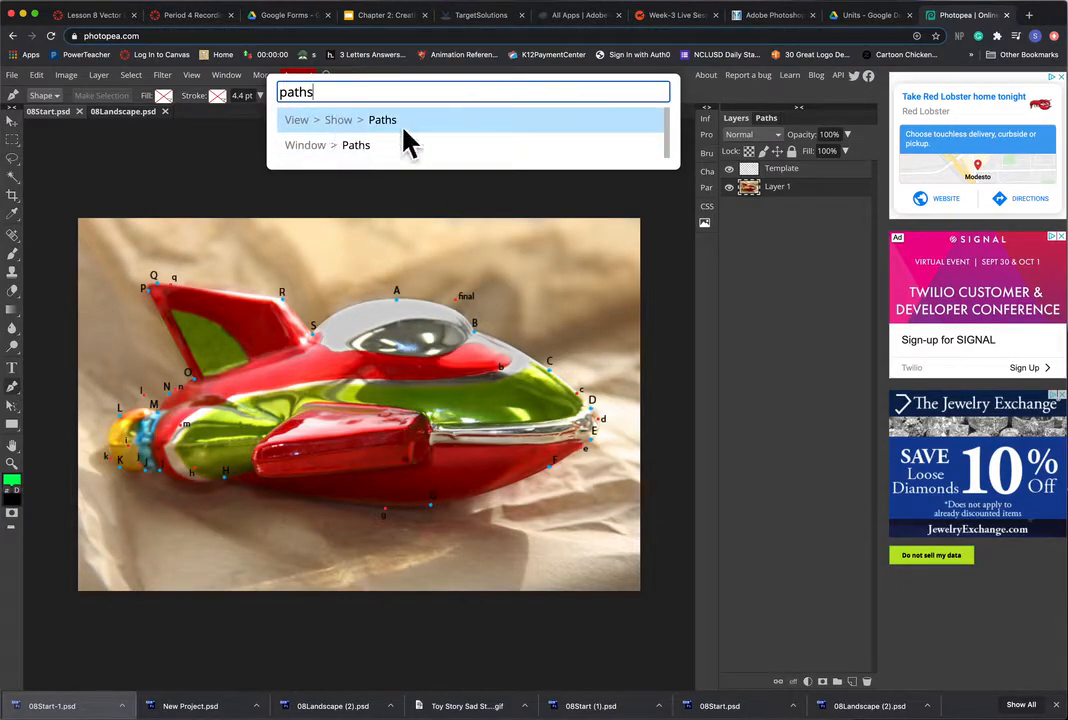
pyautogui.click(189, 142)
pyautogui.click(196, 77)
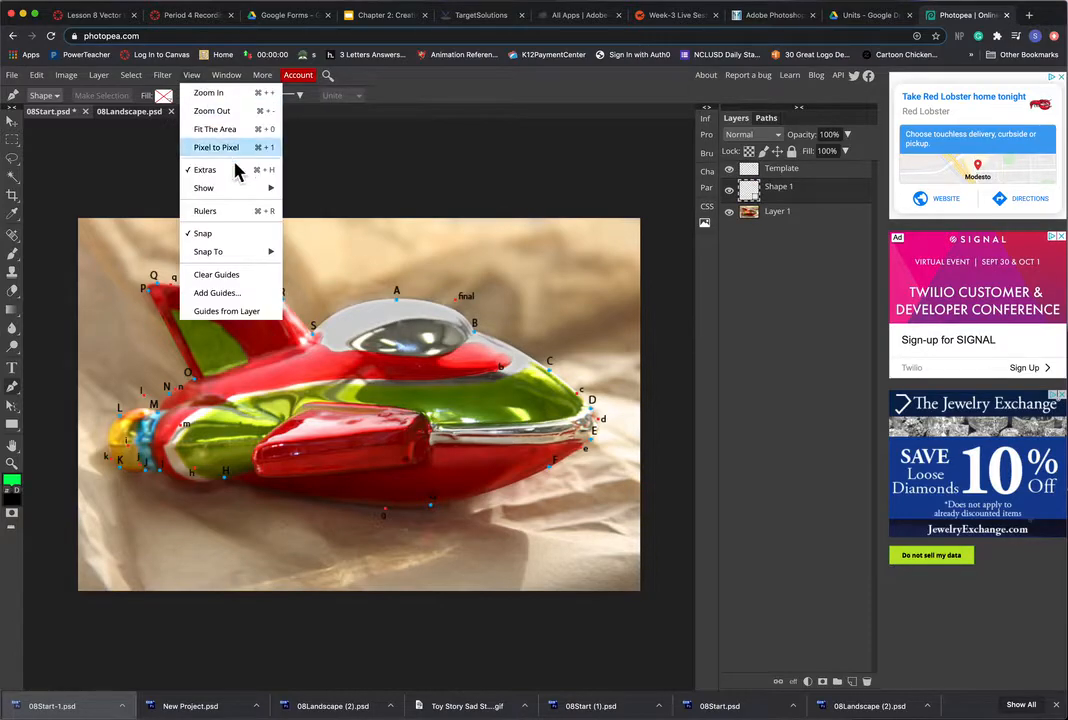
pyautogui.moveTo(262, 188)
pyautogui.click(481, 158)
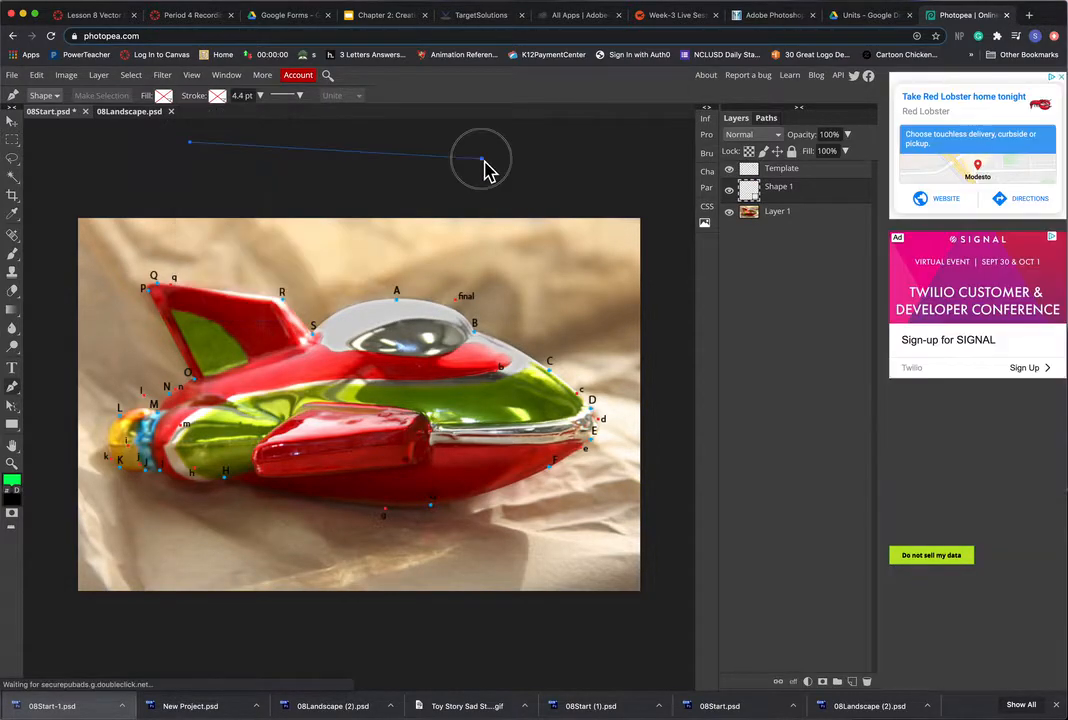
pyautogui.press('super+z')
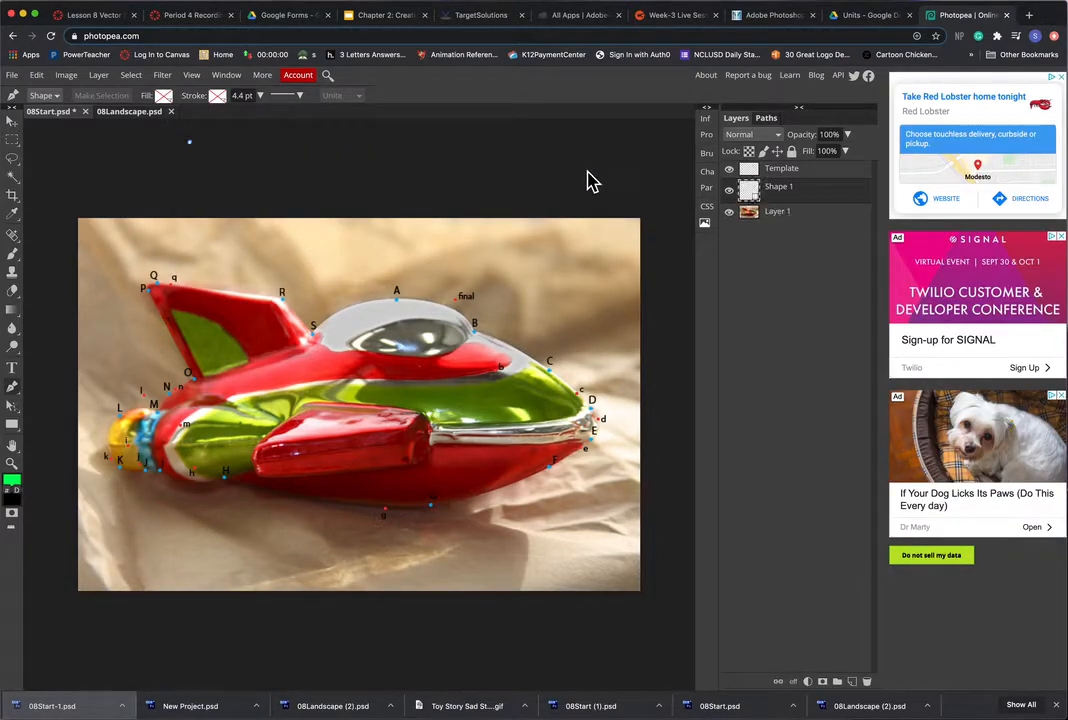
pyautogui.press('super+z')
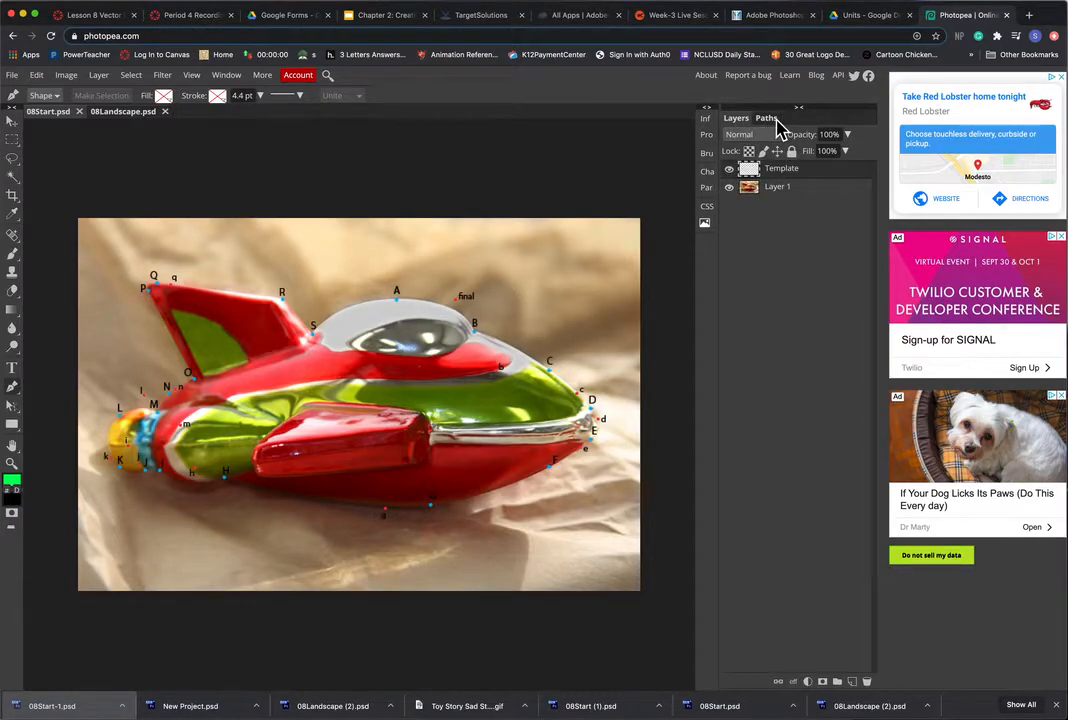
# With Layer 1 selected, start a Pen shape at template point A and add a curved point at B with its handle pulled to b
pyautogui.click(781, 193)
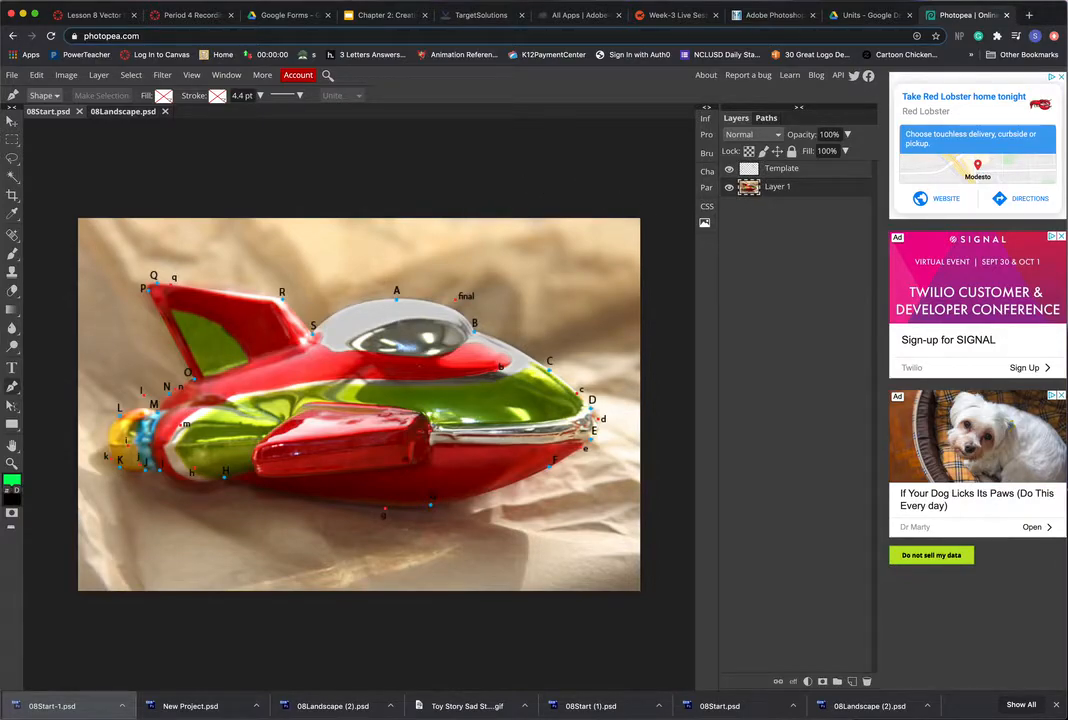
pyautogui.rightClick(15, 391)
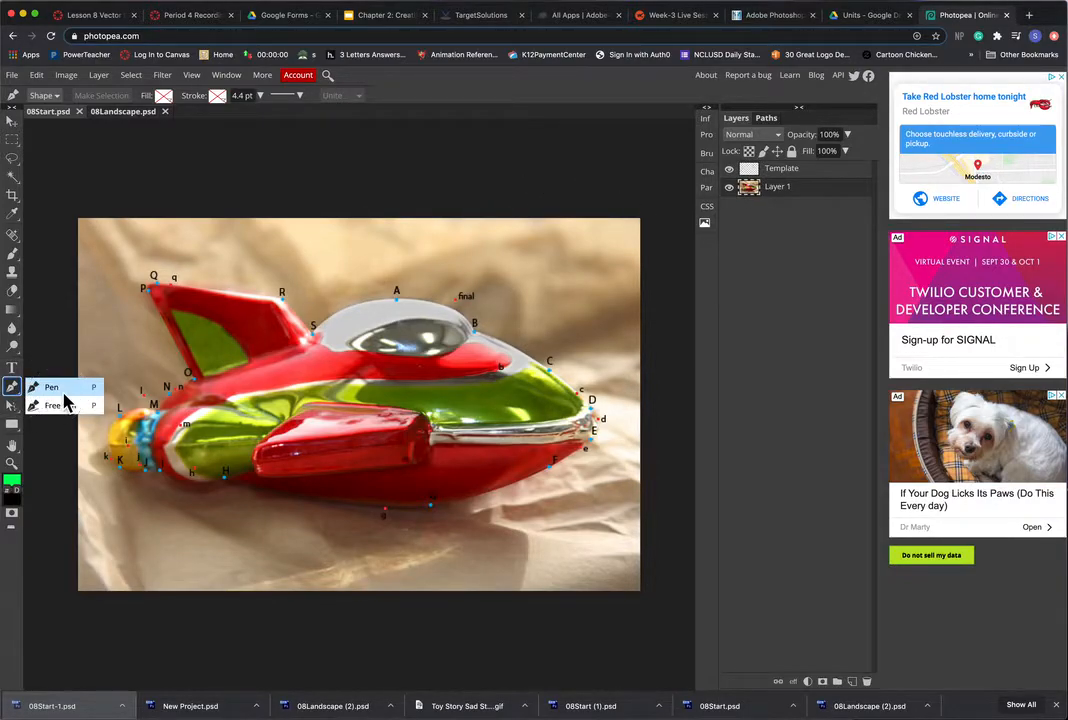
pyautogui.click(62, 391)
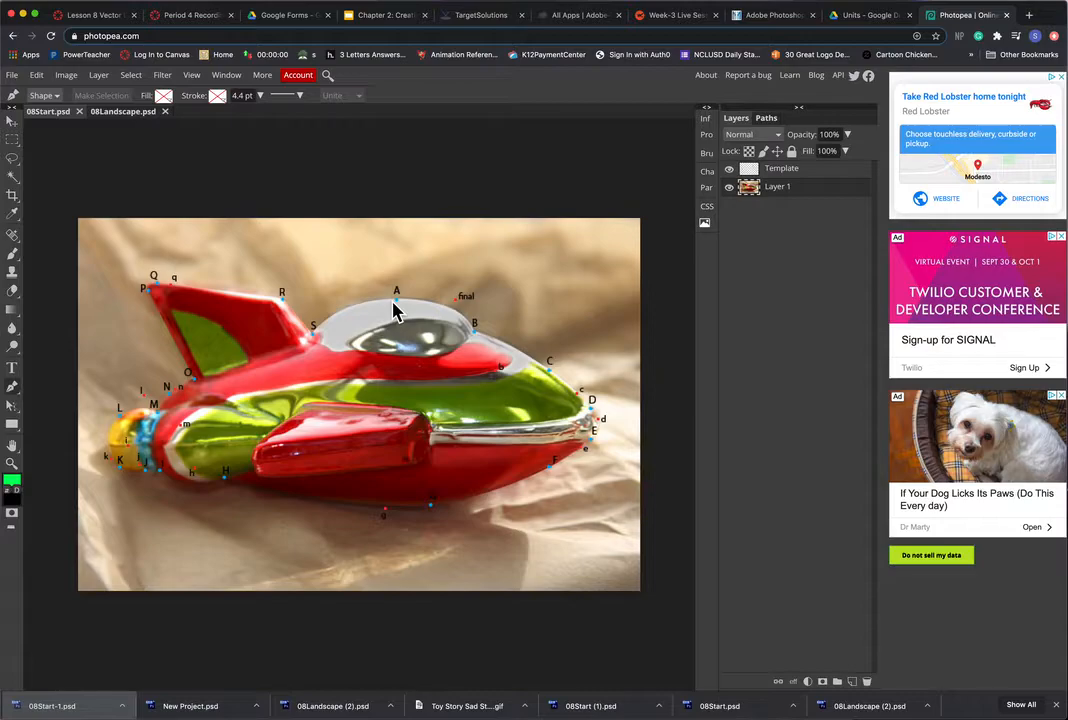
pyautogui.press('super+equal')
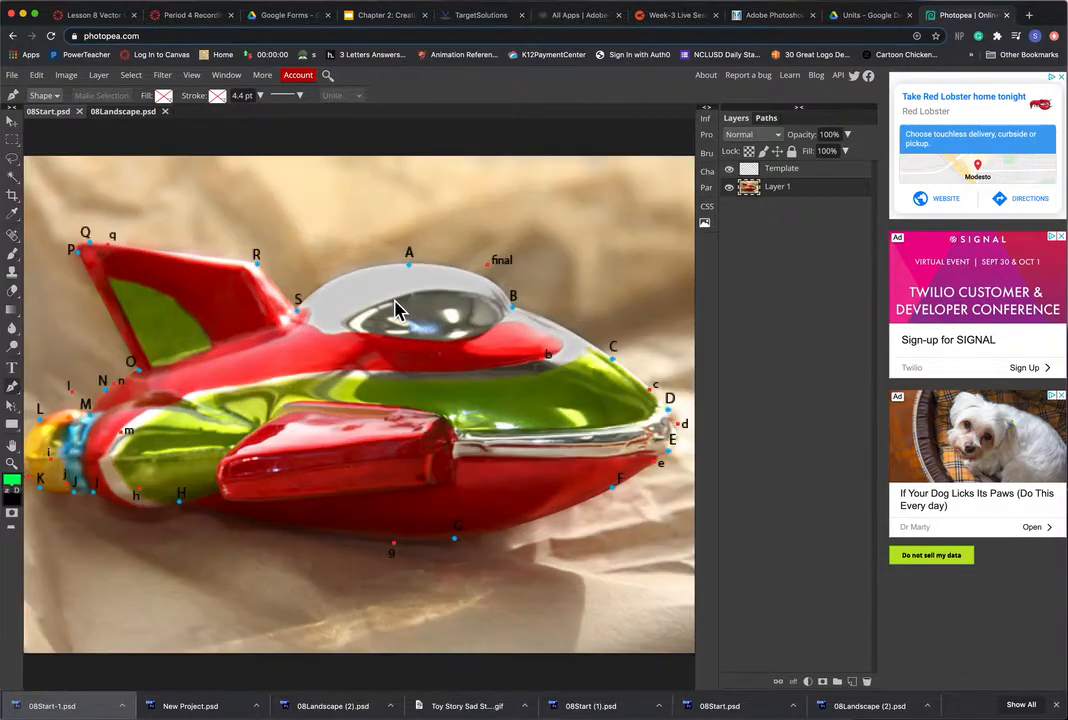
pyautogui.press('space')
pyautogui.moveTo(491, 303); pyautogui.dragTo(431, 341)
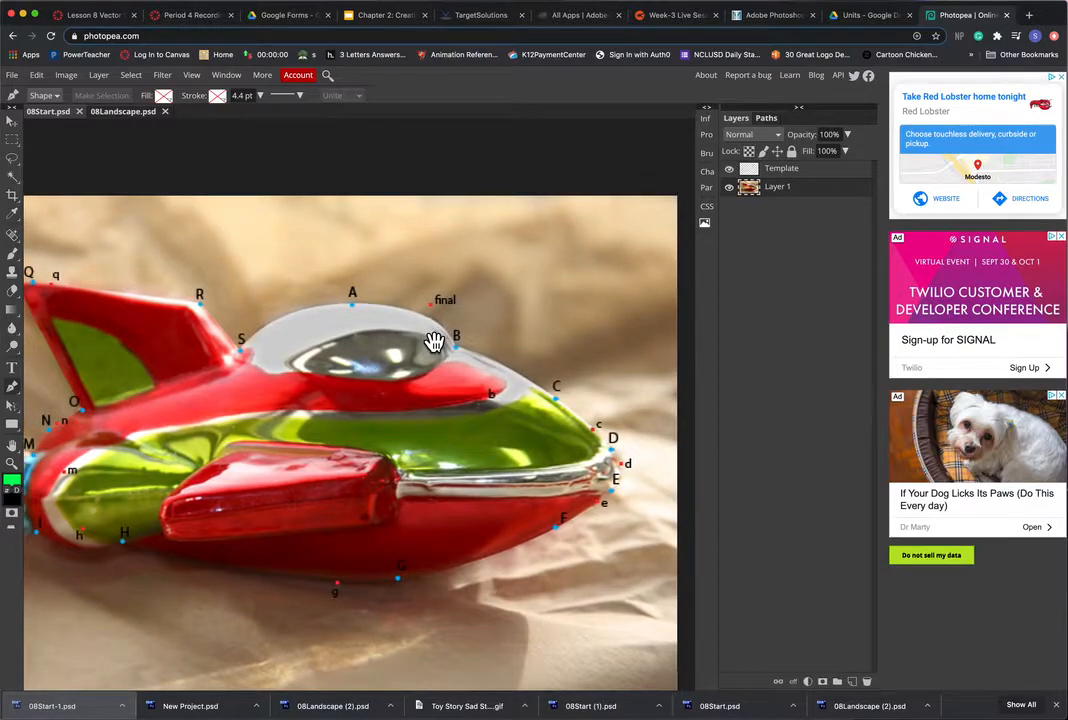
pyautogui.click(355, 308)
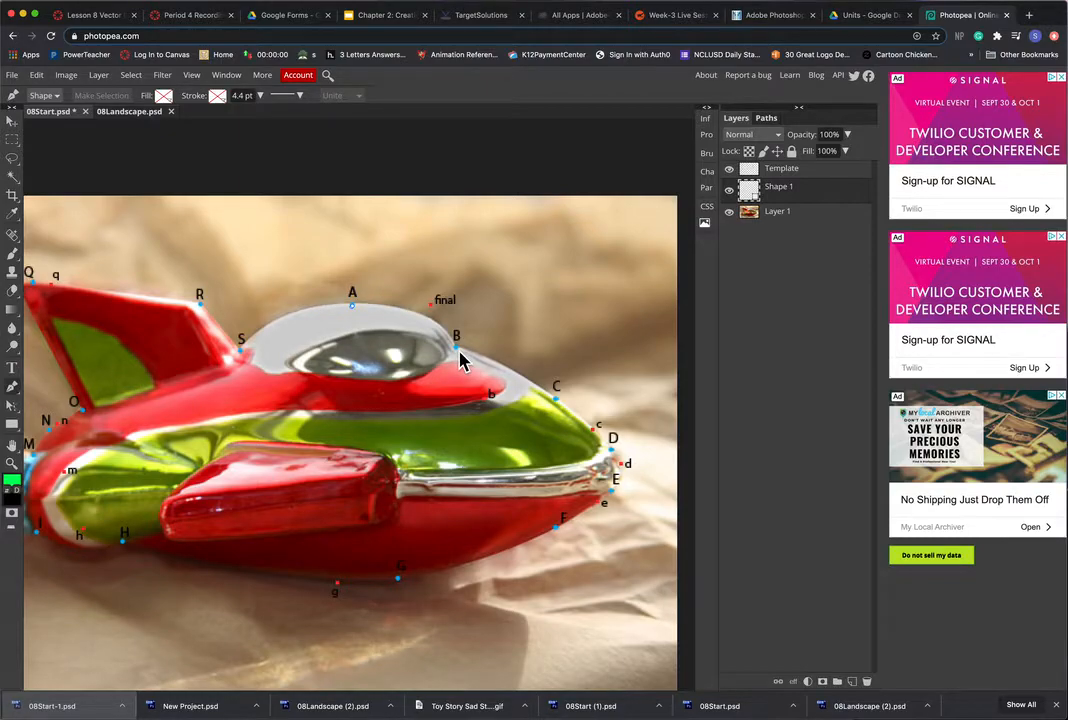
pyautogui.moveTo(460, 362); pyautogui.dragTo(490, 412)
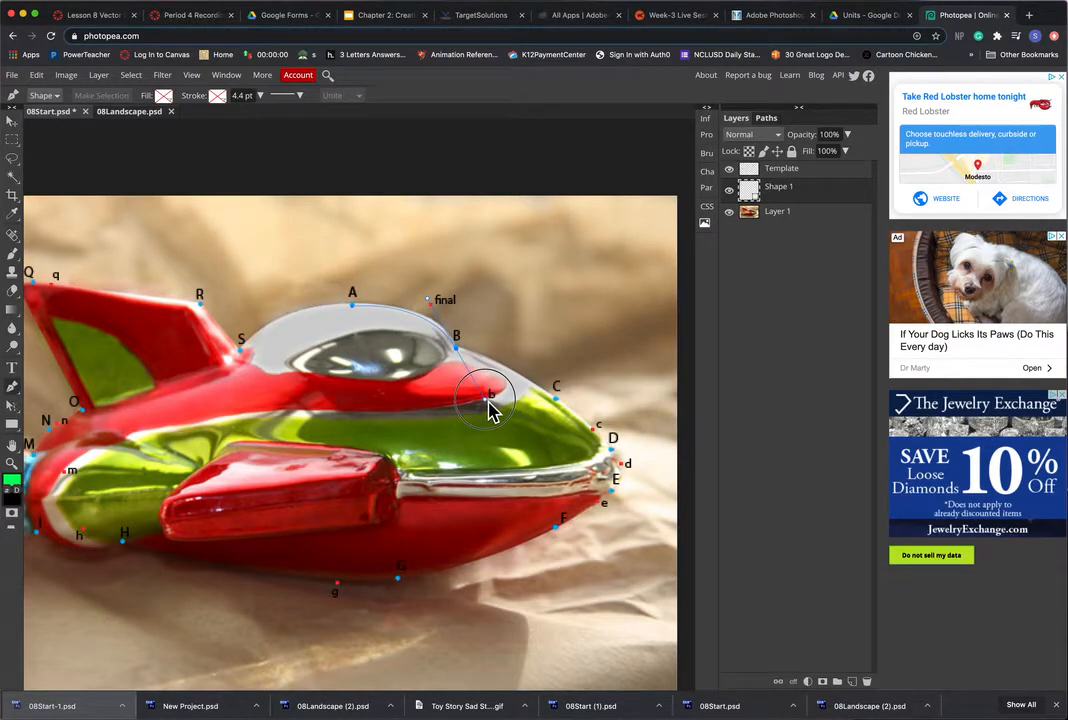
pyautogui.moveTo(490, 412); pyautogui.dragTo(490, 412)
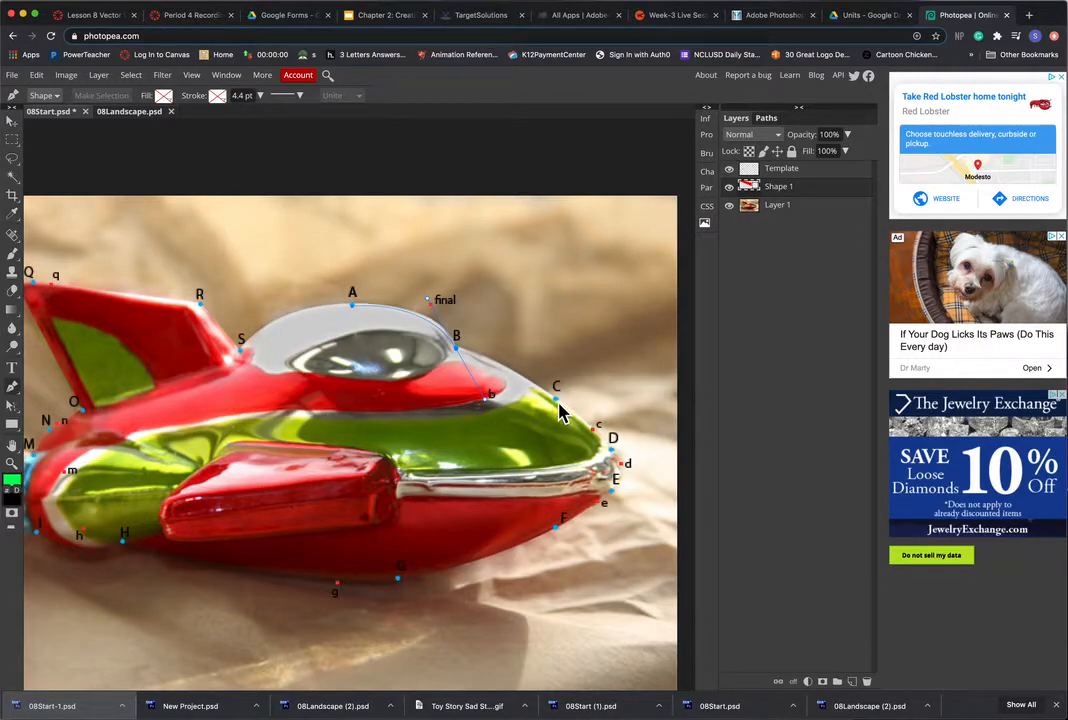
# Try adding a curved point at C with its handle pulled to c, and undo that point
pyautogui.moveTo(558, 403); pyautogui.dragTo(595, 434)
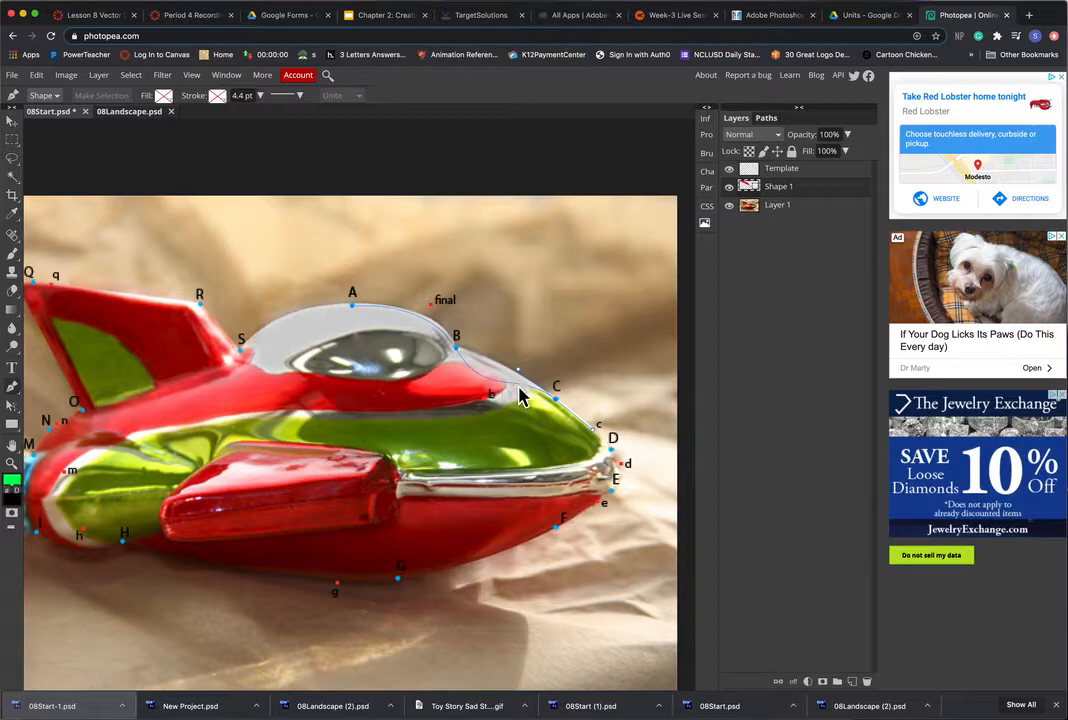
pyautogui.hotkey('ctrl', 'z')
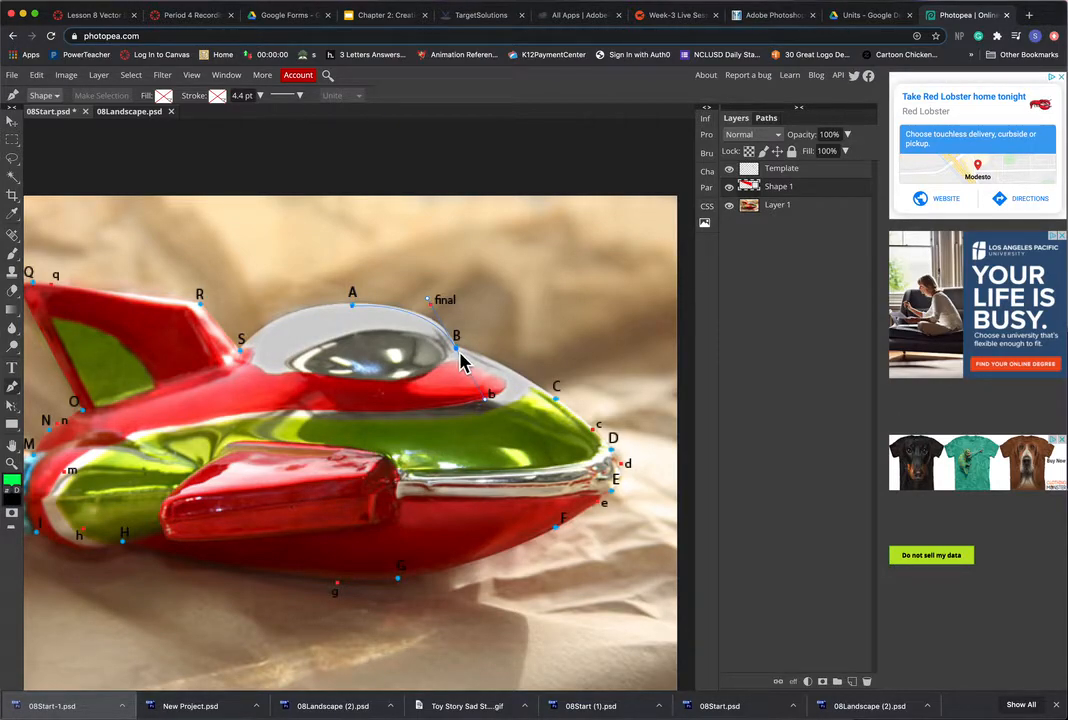
pyautogui.click(460, 355)
pyautogui.moveTo(463, 352)
pyautogui.mouseDown()
pyautogui.moveTo(653, 350)
pyautogui.moveTo(472, 351)
pyautogui.mouseUp()
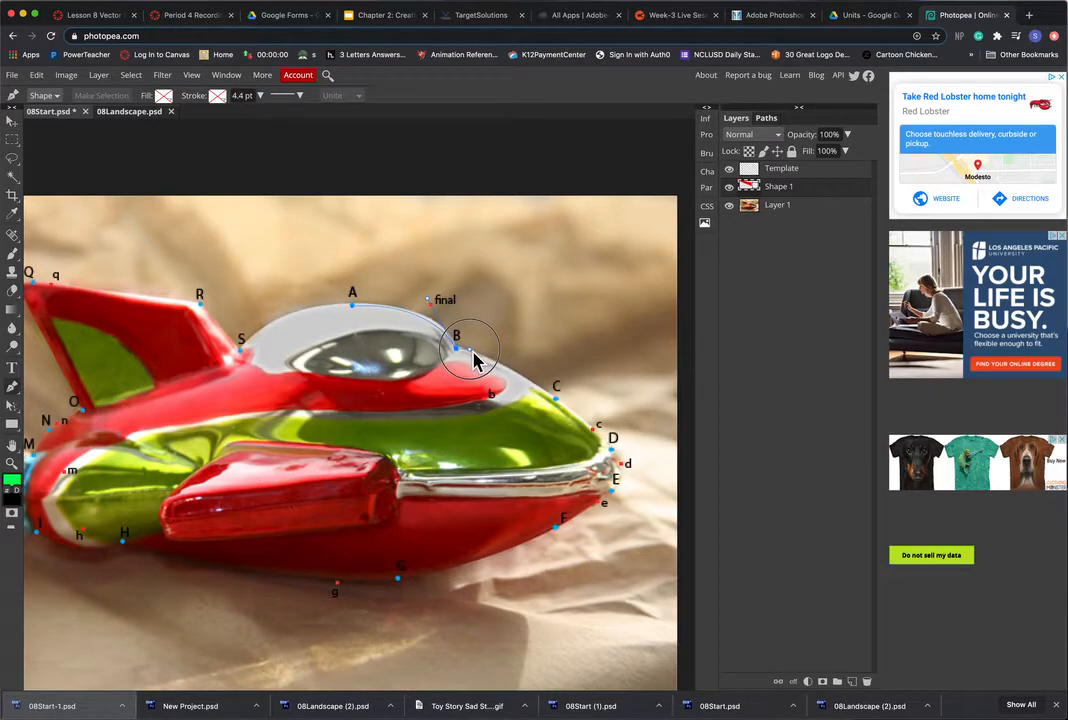
pyautogui.moveTo(472, 351); pyautogui.dragTo(472, 351)
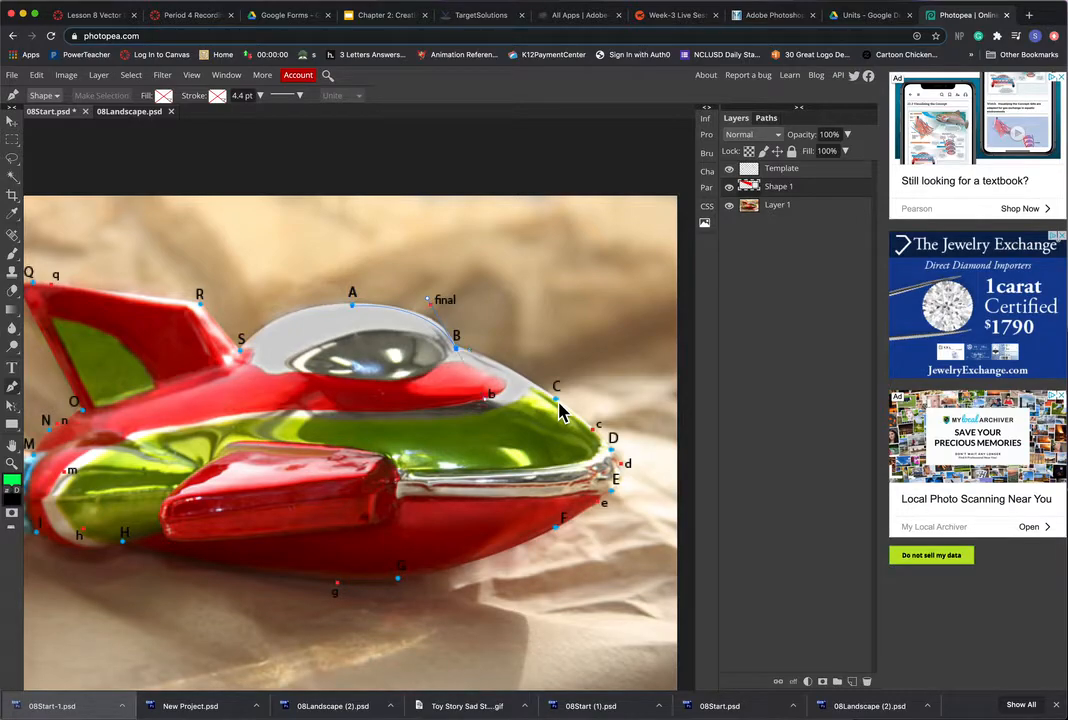
pyautogui.press('super+z')
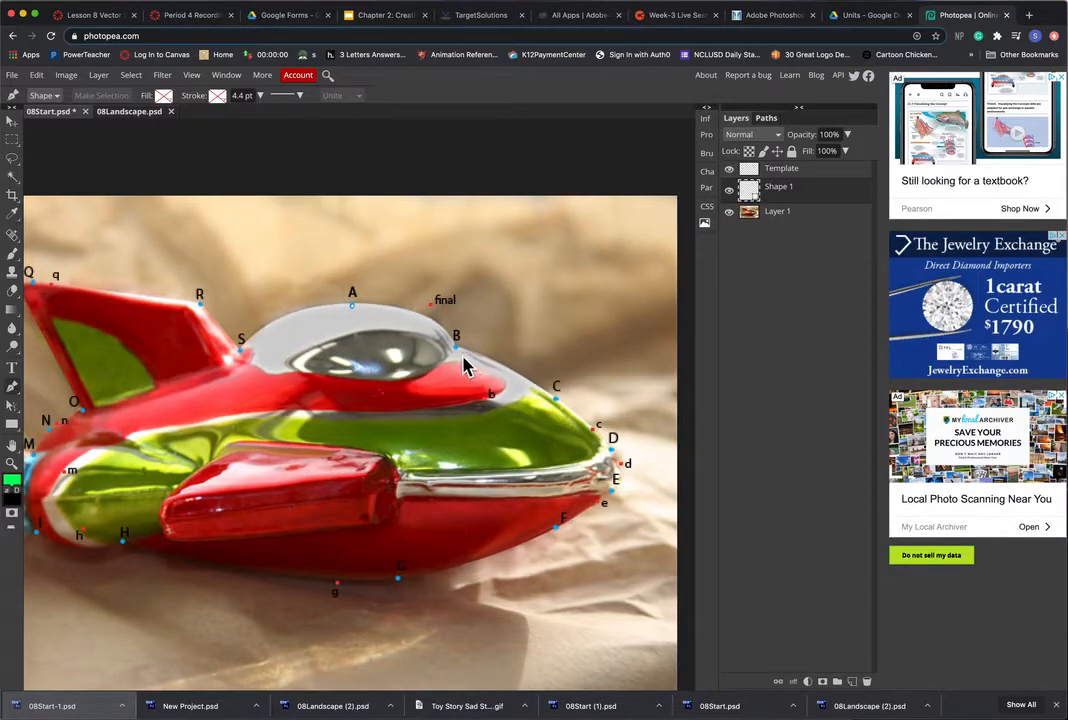
pyautogui.moveTo(459, 354); pyautogui.dragTo(486, 402)
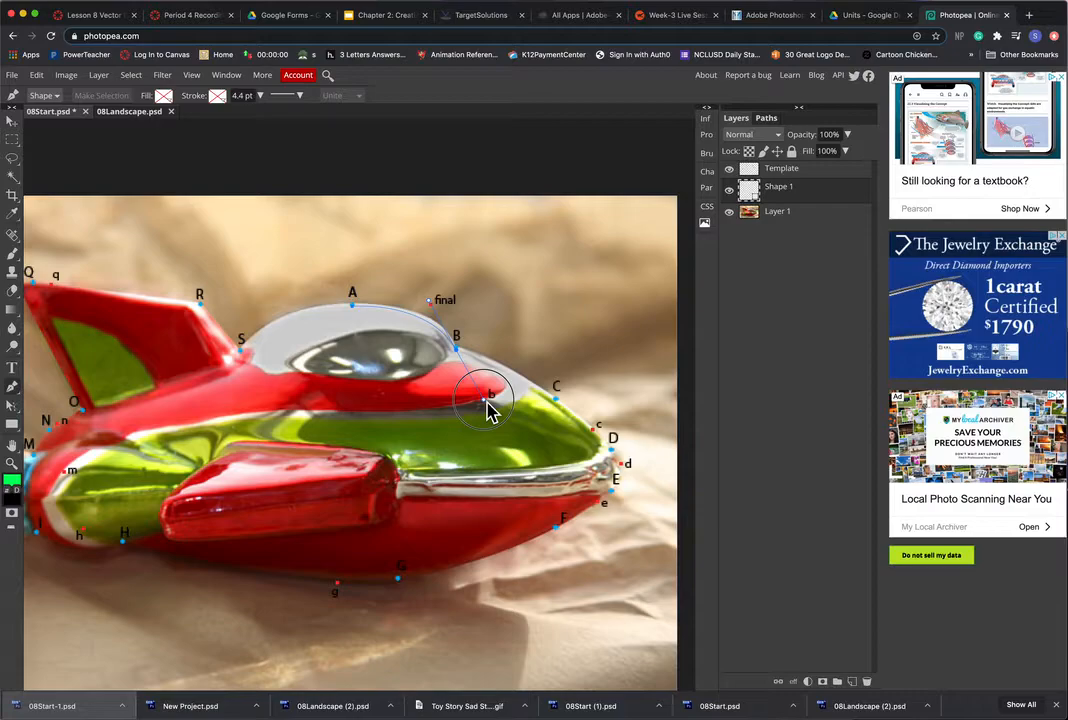
pyautogui.moveTo(487, 403); pyautogui.dragTo(489, 405)
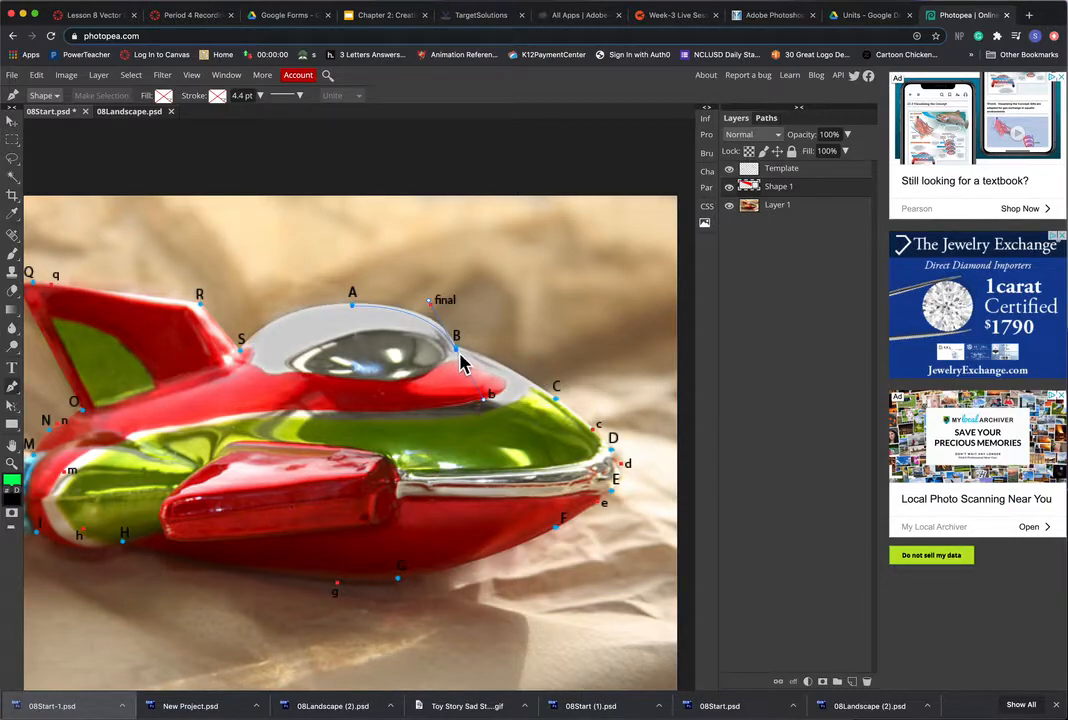
pyautogui.moveTo(458, 355)
pyautogui.mouseDown()
pyautogui.moveTo(600, 362)
pyautogui.moveTo(476, 362)
pyautogui.mouseUp()
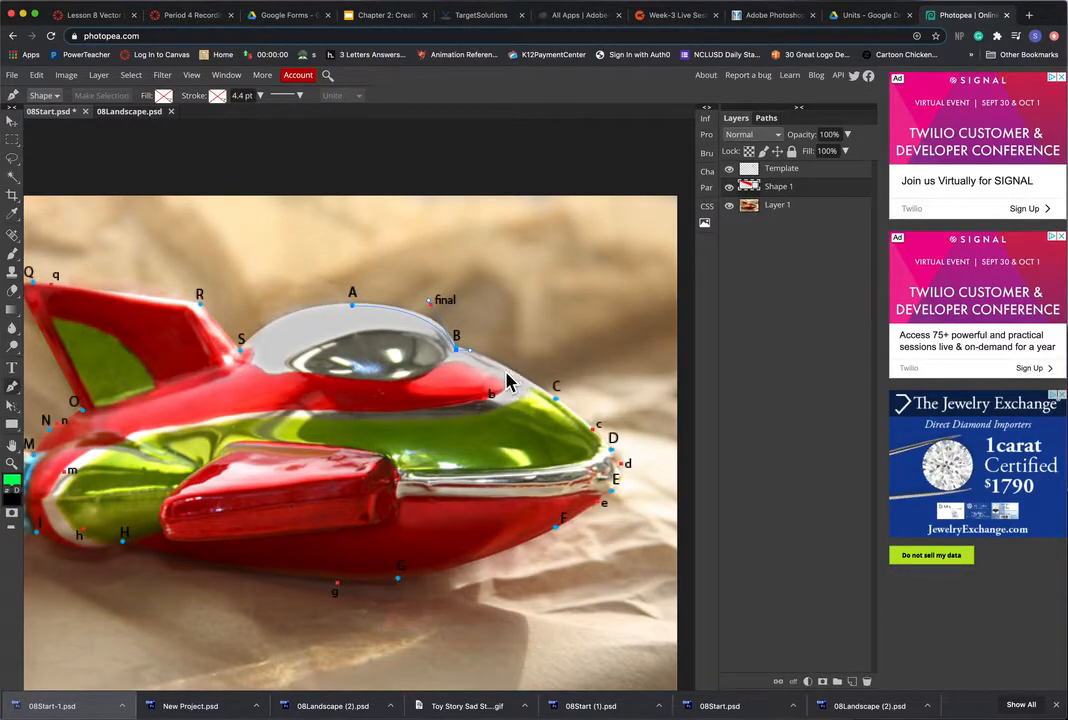
pyautogui.press('super+z')
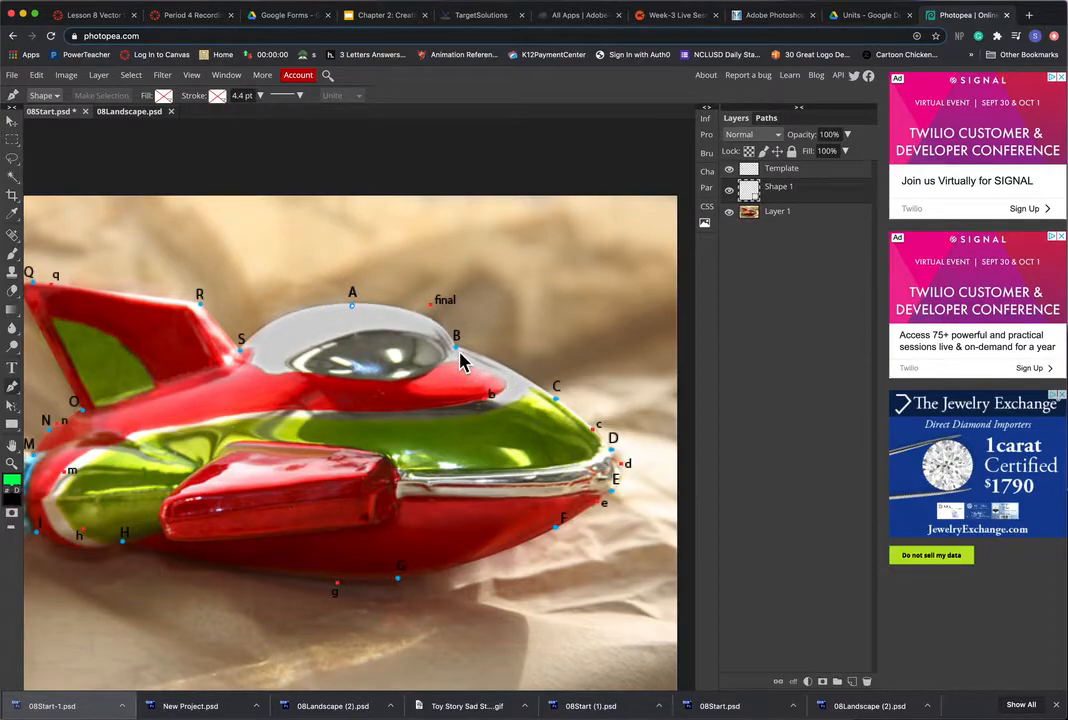
# Add a curved point at B with its handle pulled to b, and redirect its outgoing handle slightly toward C
pyautogui.moveTo(459, 356); pyautogui.dragTo(487, 404)
pyautogui.moveTo(489, 409)
pyautogui.mouseDown()
pyautogui.moveTo(534, 362)
pyautogui.moveTo(472, 360)
pyautogui.mouseUp()
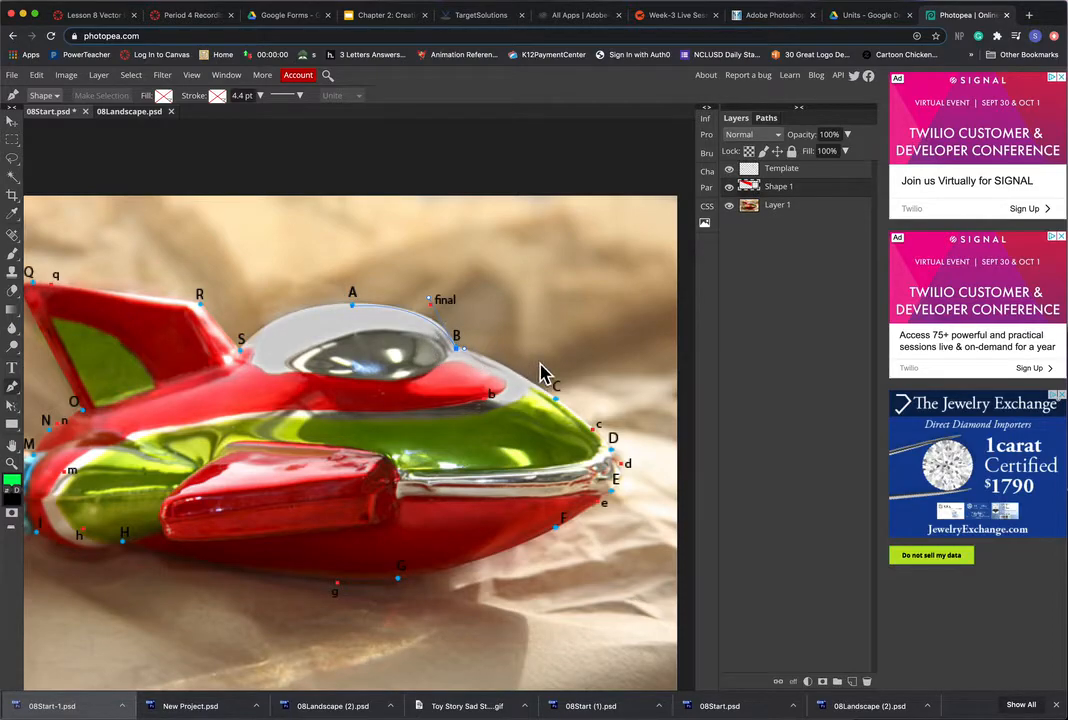
# Continue the path around the nose through C, D, E, F and G, pulling handles to c, d, e and g and leaving F a corner
pyautogui.moveTo(556, 398)
pyautogui.mouseDown()
pyautogui.moveTo(622, 465)
pyautogui.moveTo(628, 478)
pyautogui.moveTo(604, 502)
pyautogui.mouseUp()
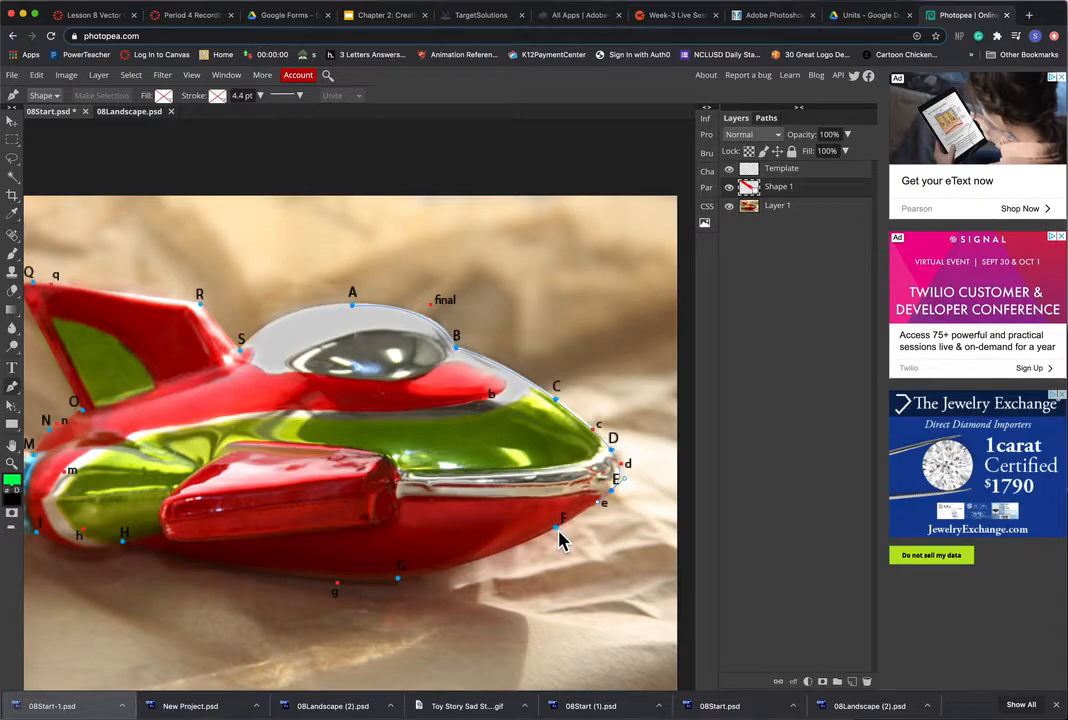
pyautogui.click(557, 529)
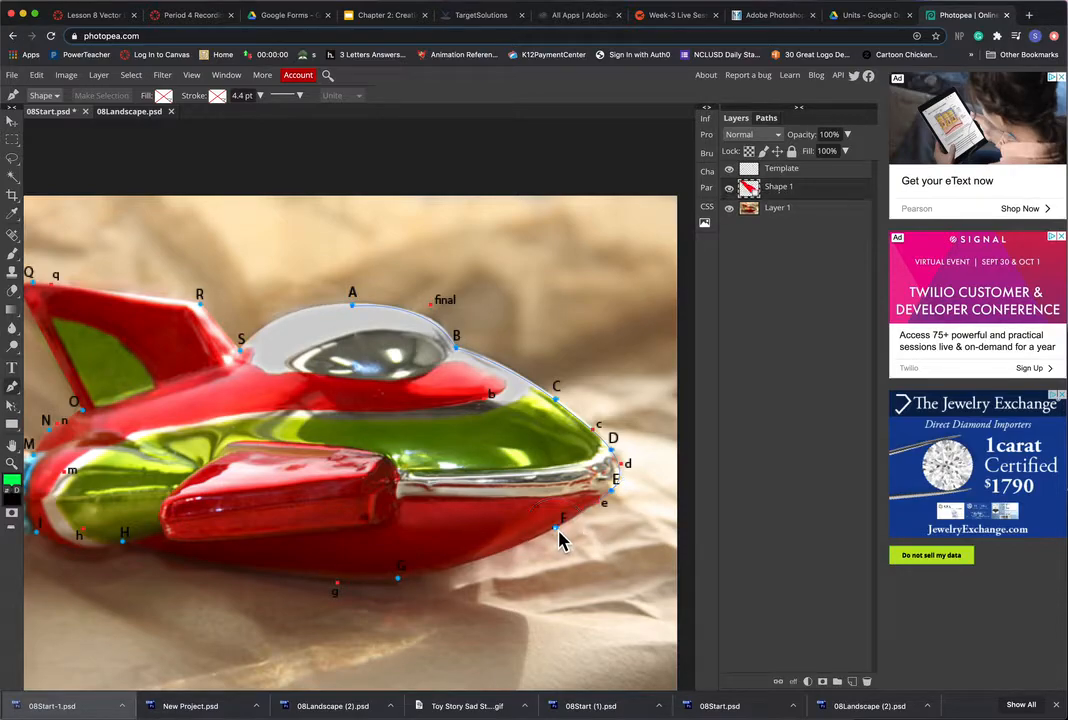
pyautogui.moveTo(401, 583); pyautogui.dragTo(339, 588)
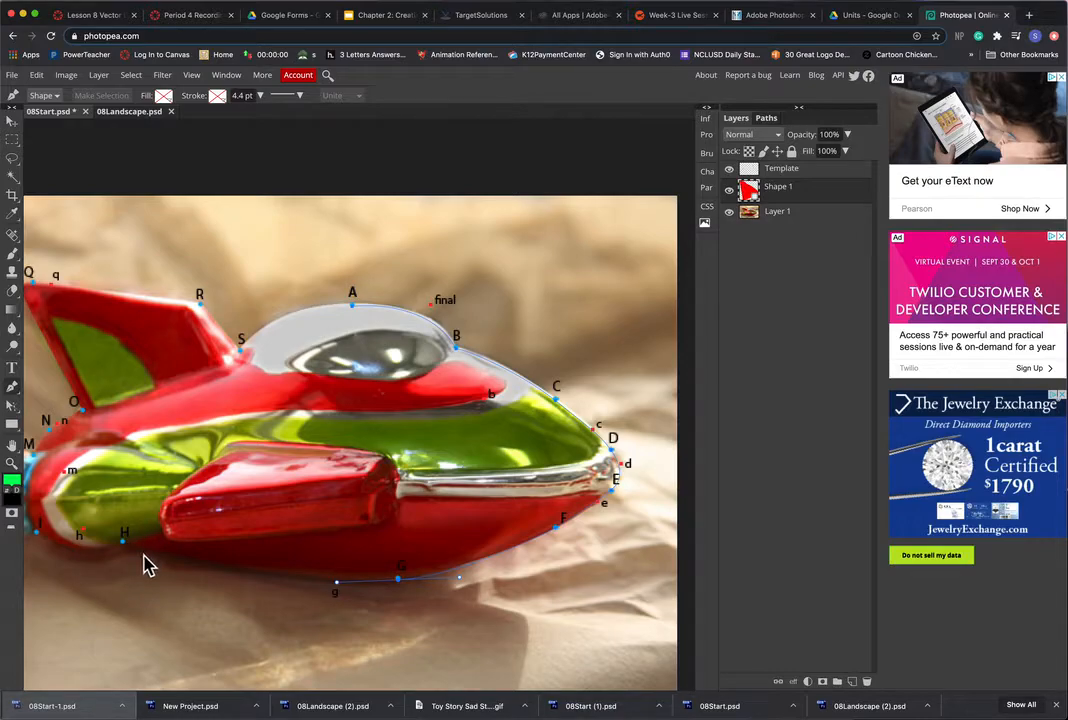
# Add a curved point at H on the ship's underside with its handle pulled to h
pyautogui.moveTo(272, 565); pyautogui.dragTo(482, 560)
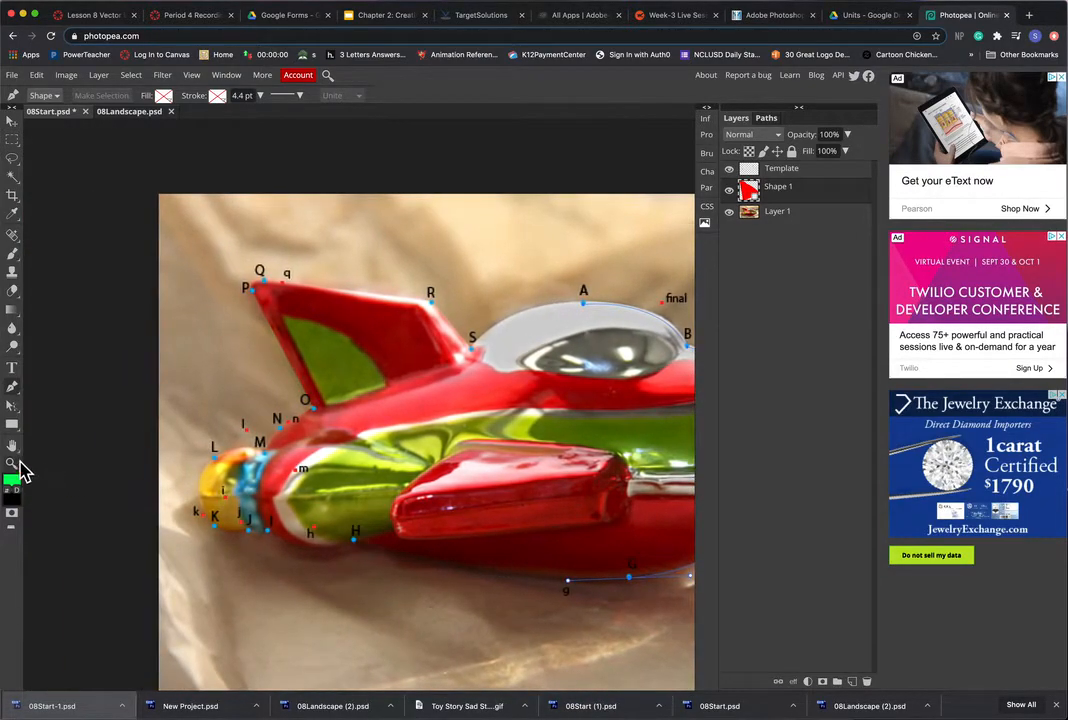
pyautogui.click(12, 448)
pyautogui.moveTo(465, 484); pyautogui.dragTo(392, 454)
pyautogui.click(13, 388)
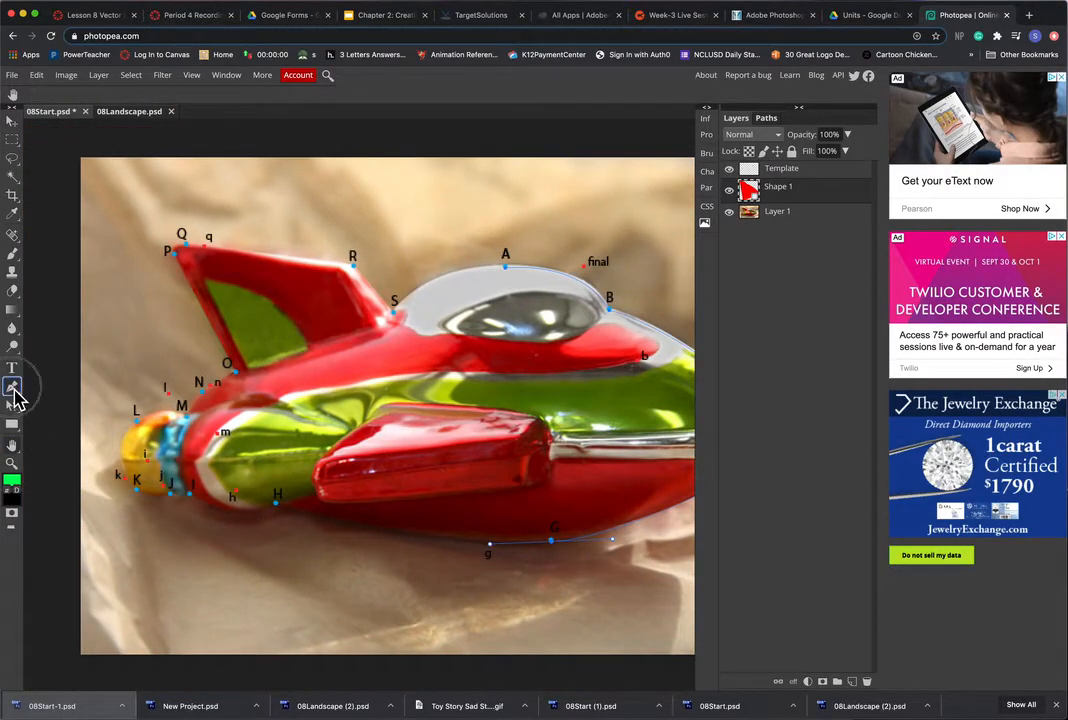
pyautogui.moveTo(424, 520); pyautogui.dragTo(501, 505)
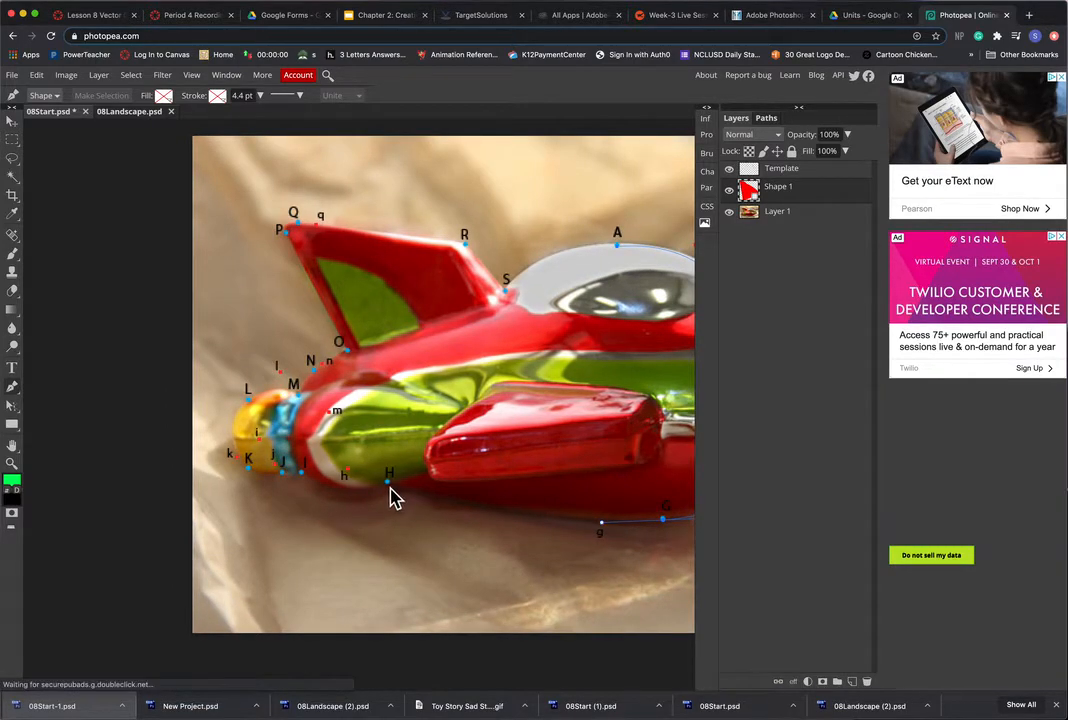
pyautogui.moveTo(388, 485); pyautogui.dragTo(349, 471)
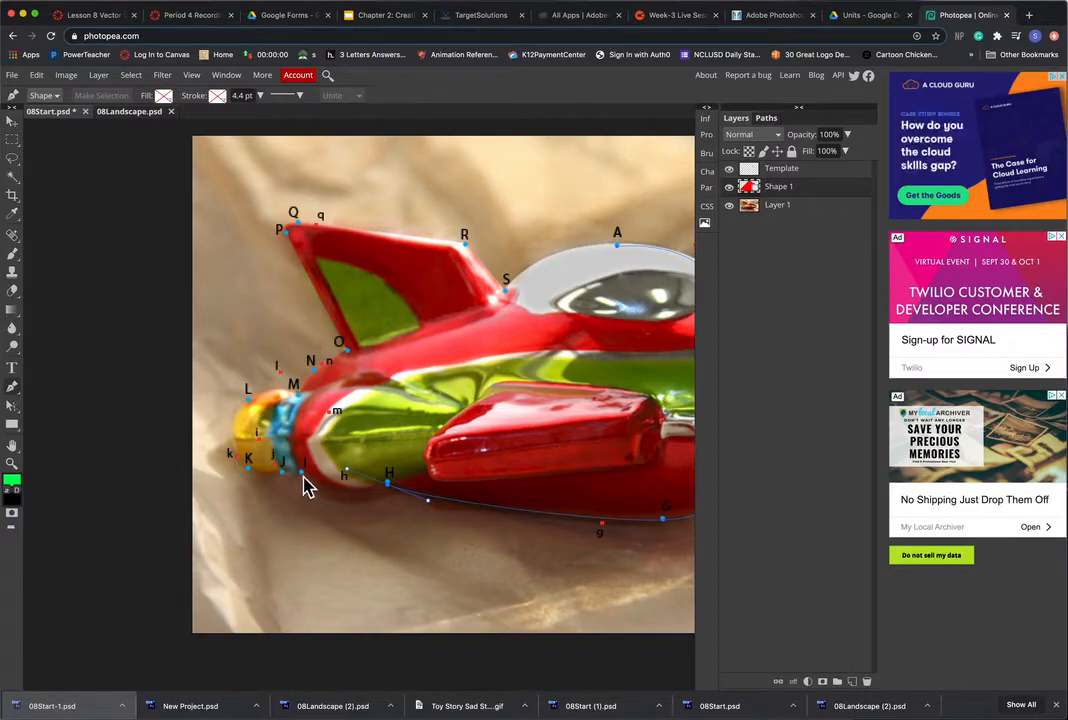
pyautogui.moveTo(305, 487); pyautogui.dragTo(262, 449)
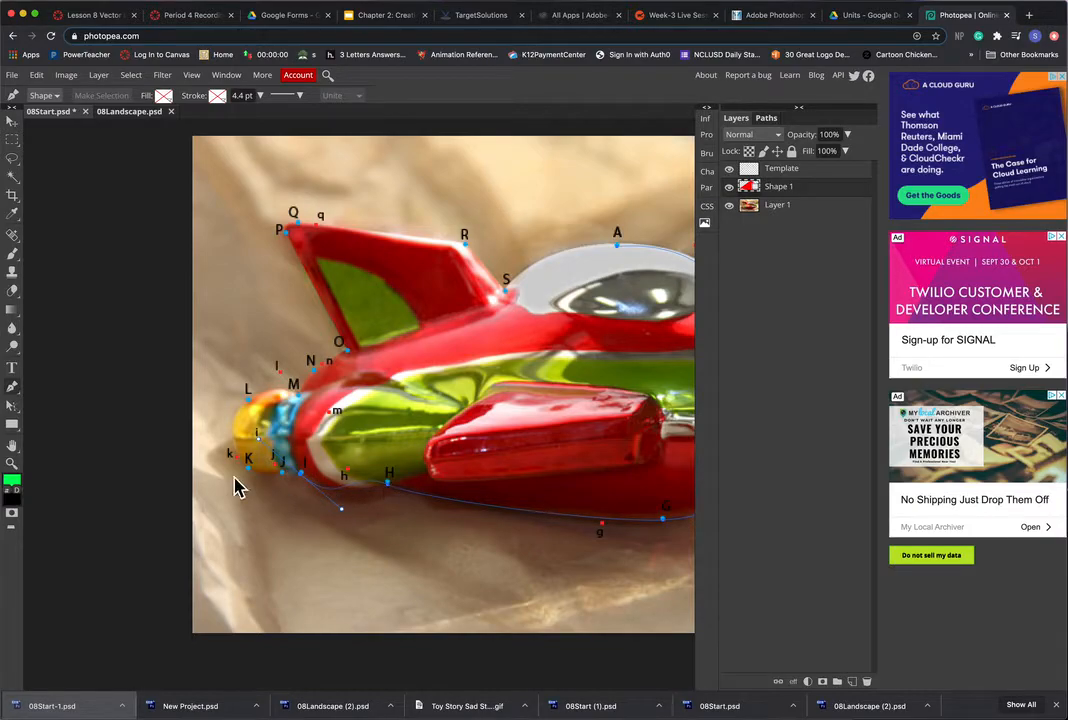
pyautogui.click(38, 77)
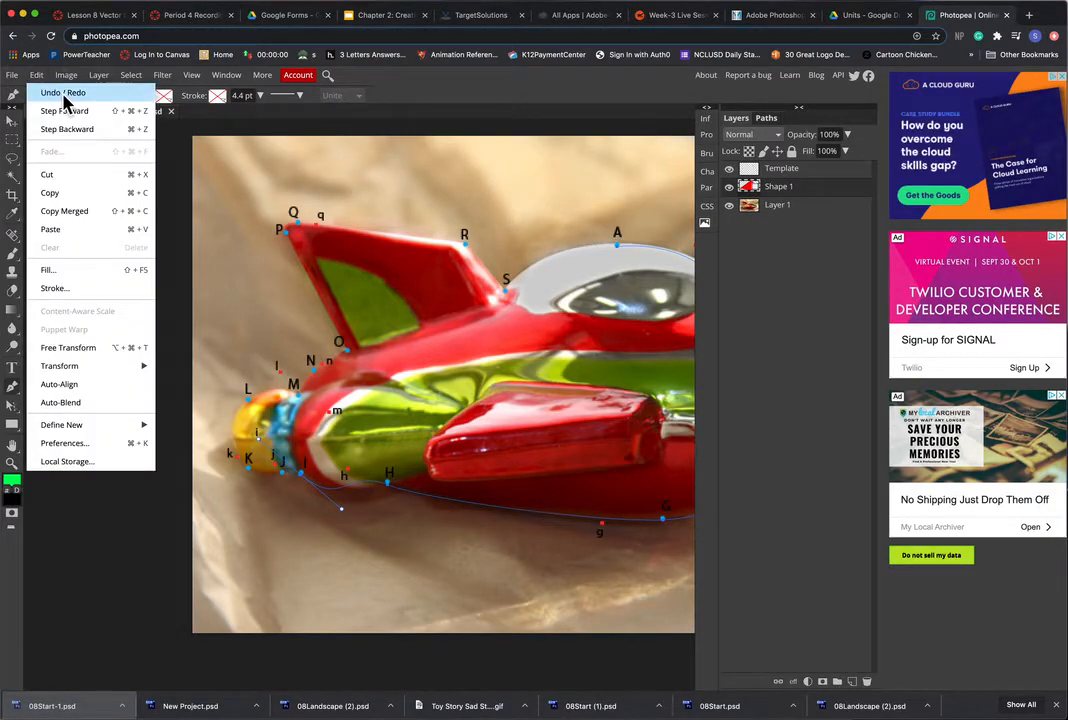
pyautogui.click(63, 95)
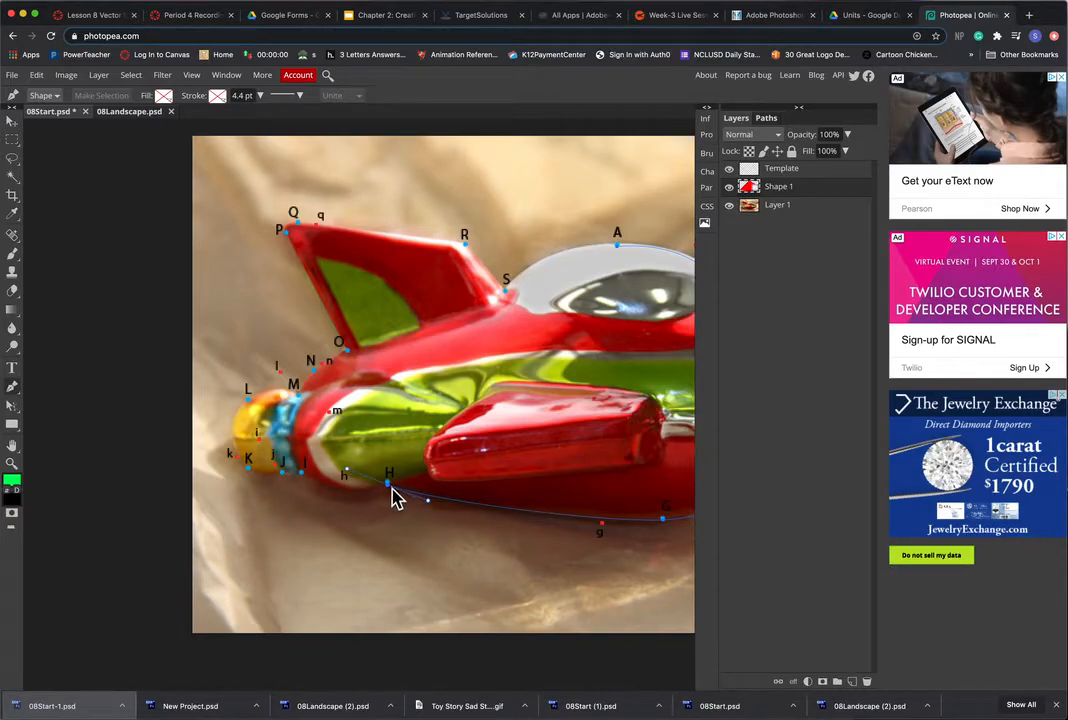
# Redirect H's outgoing handle down toward I, and add points I and J with handles pulled to i and j and redirected to follow the outline
pyautogui.moveTo(390, 491); pyautogui.dragTo(381, 505)
pyautogui.moveTo(302, 473); pyautogui.dragTo(261, 441)
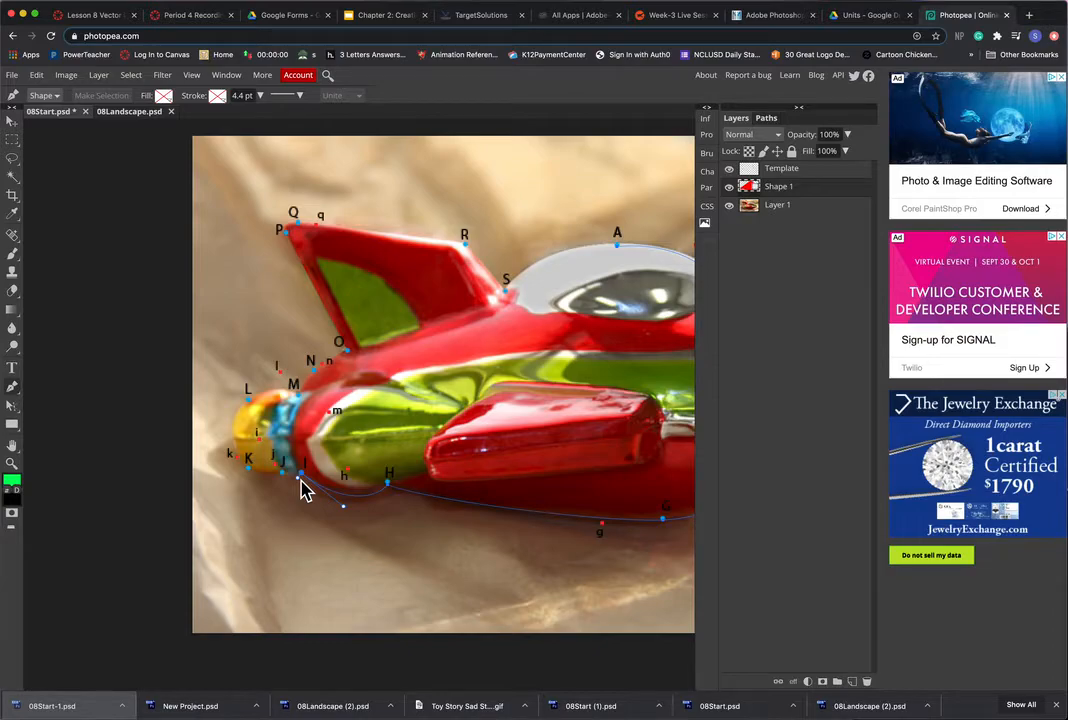
pyautogui.click(281, 478)
pyautogui.click(276, 487)
# Trace the rear engine through K, L, M and N with handles pulled to k, l, m and n, redirecting M's outgoing handle toward N
pyautogui.click(249, 470)
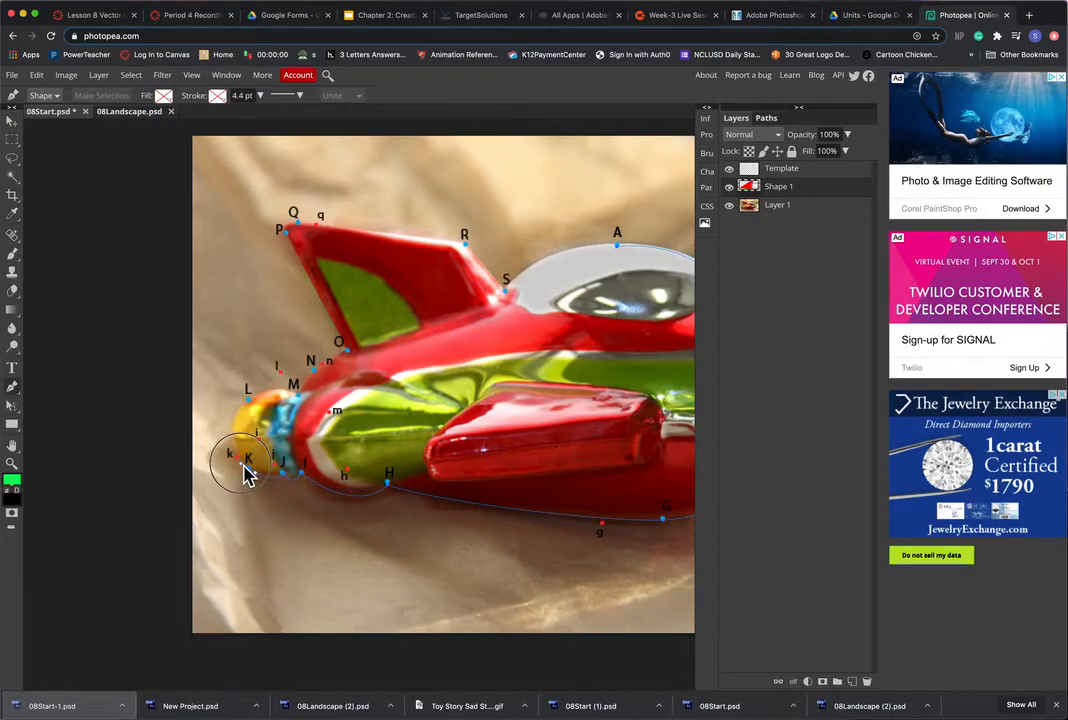
pyautogui.click(250, 390)
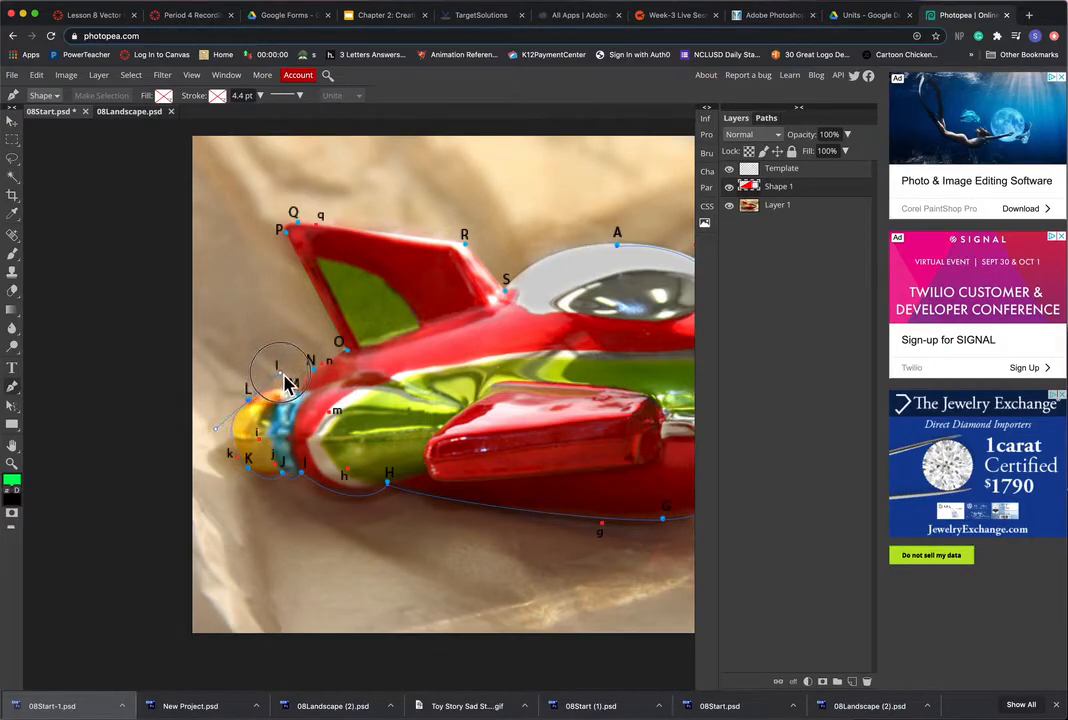
pyautogui.moveTo(305, 408)
pyautogui.mouseDown()
pyautogui.moveTo(333, 424)
pyautogui.moveTo(282, 420)
pyautogui.moveTo(280, 405)
pyautogui.moveTo(295, 400)
pyautogui.mouseUp()
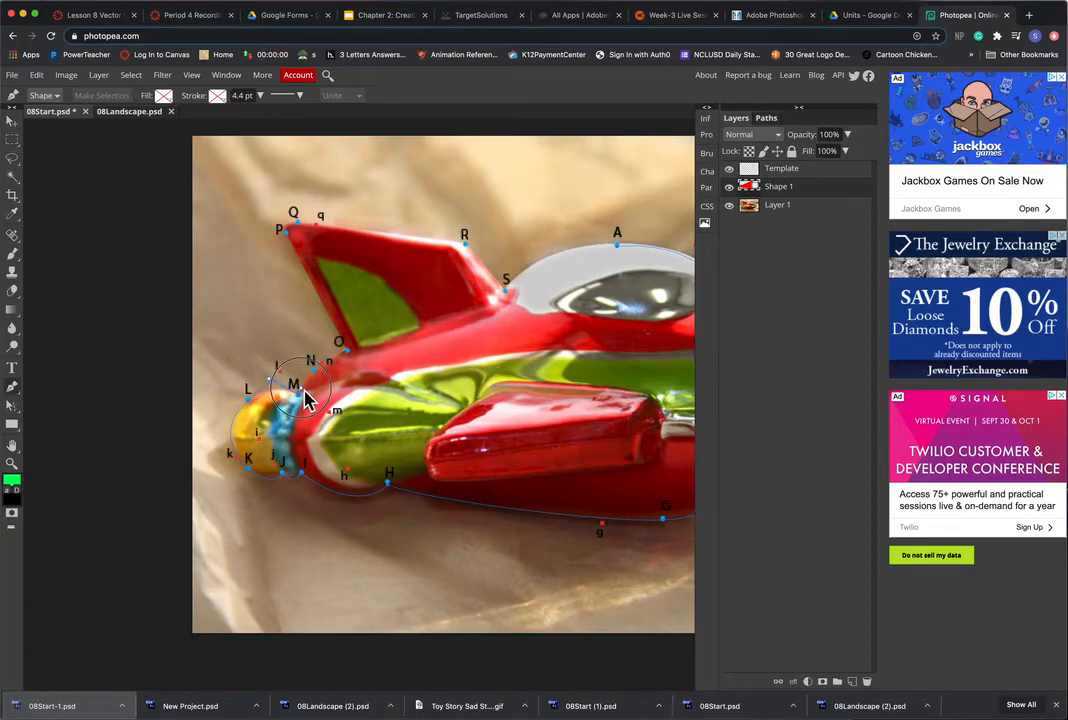
pyautogui.moveTo(314, 371); pyautogui.dragTo(323, 364)
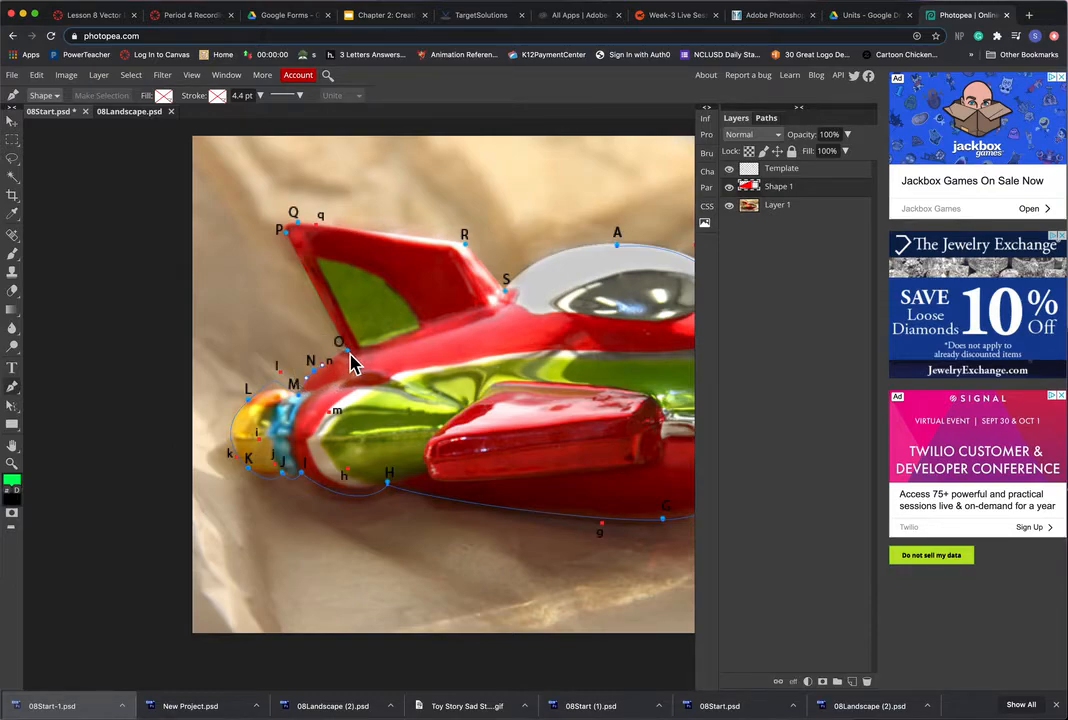
# Outline the tail fin through points O, P, Q and R, with Q's handle pulled to q
pyautogui.click(287, 233)
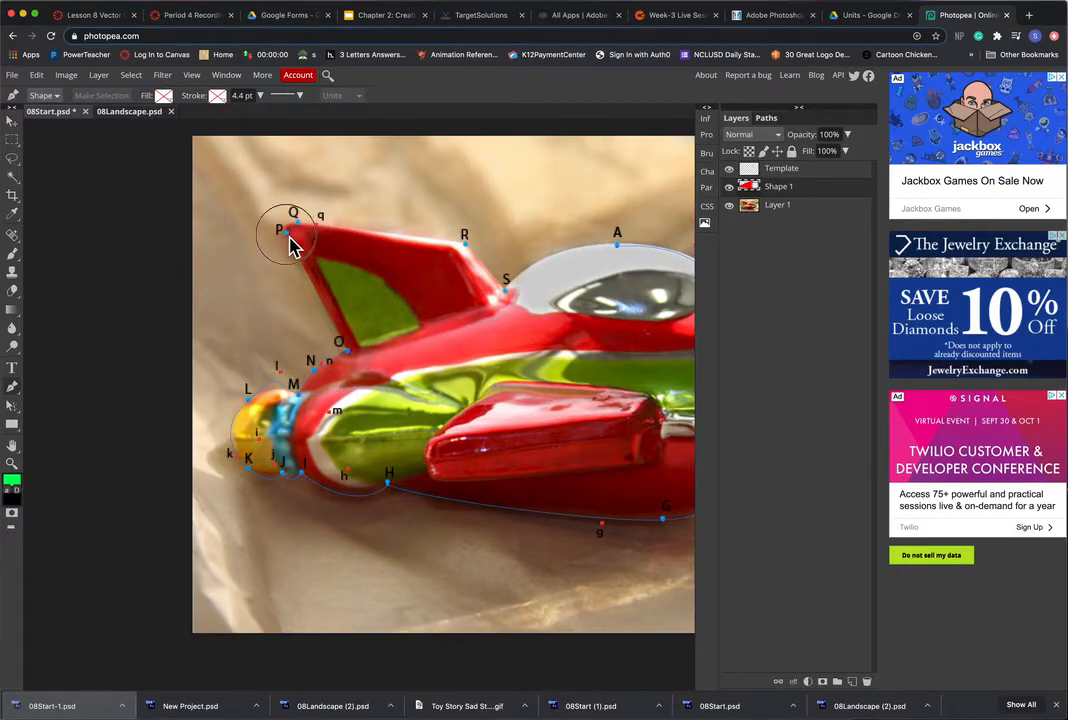
pyautogui.moveTo(303, 234); pyautogui.dragTo(324, 234)
pyautogui.click(464, 244)
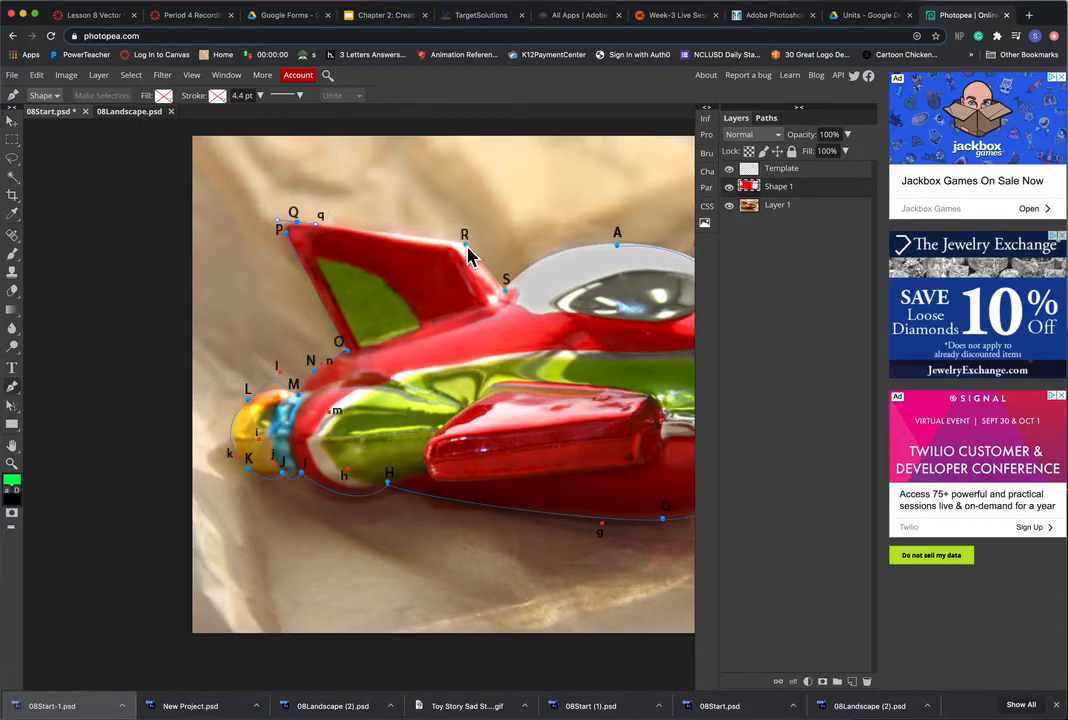
# Add point S with a short handle along the cockpit, and close the shape at A with its handle pulled to final
pyautogui.click(505, 290)
pyautogui.press('space')
pyautogui.moveTo(543, 303); pyautogui.dragTo(366, 347)
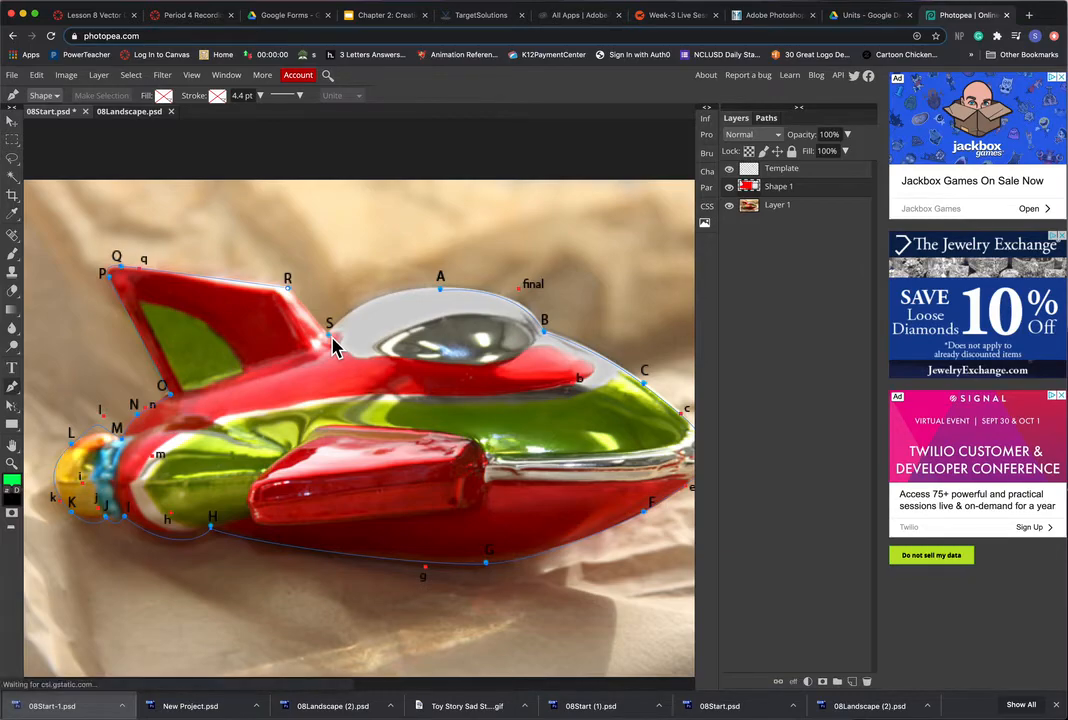
pyautogui.click(332, 339)
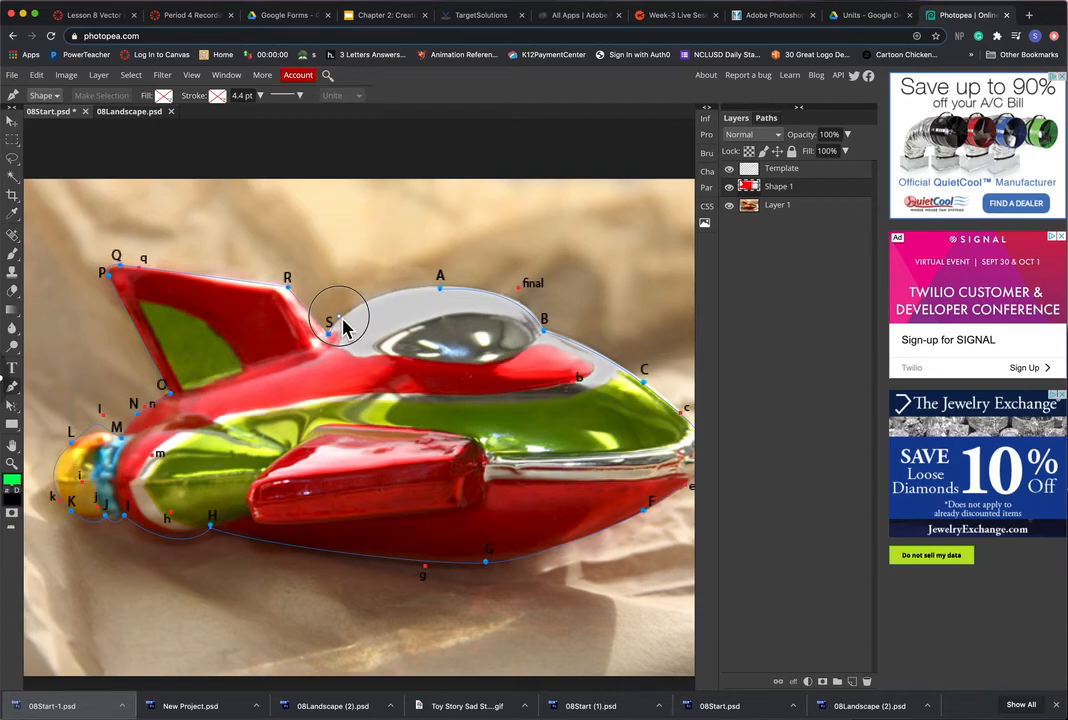
pyautogui.click(443, 294)
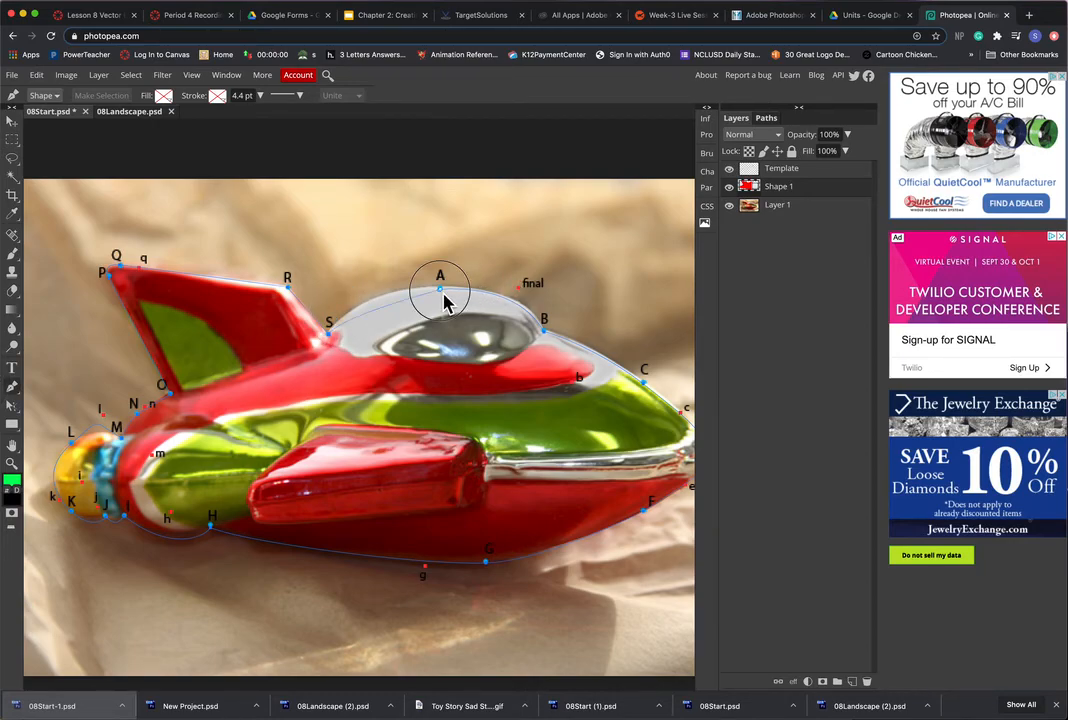
pyautogui.moveTo(443, 294); pyautogui.dragTo(521, 298)
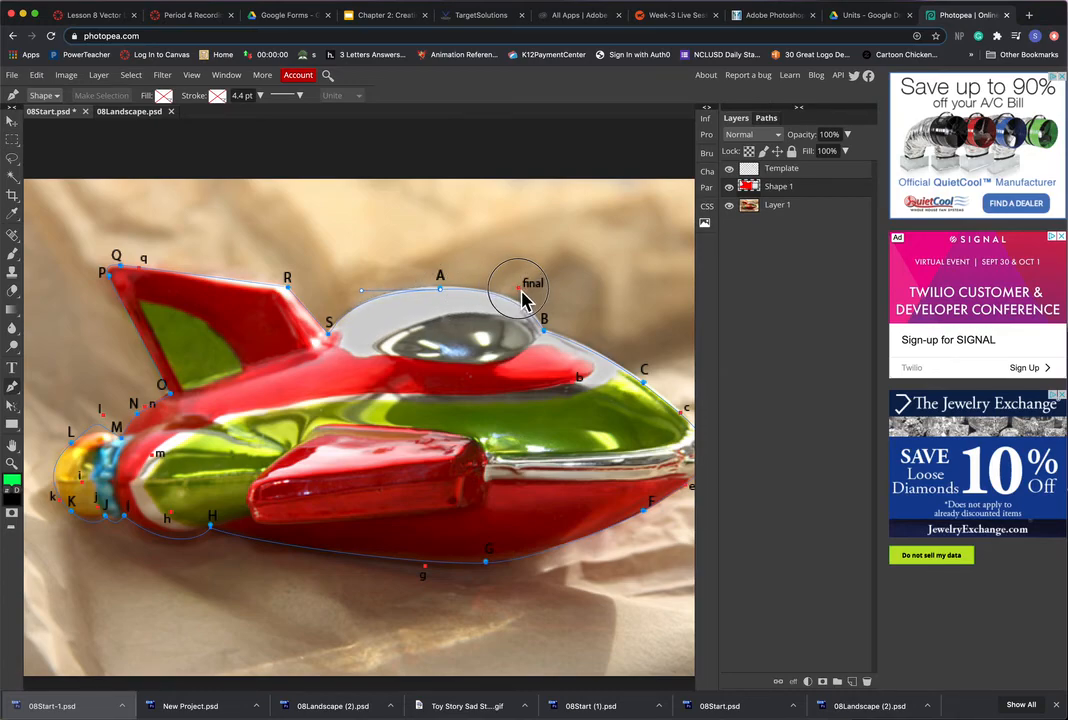